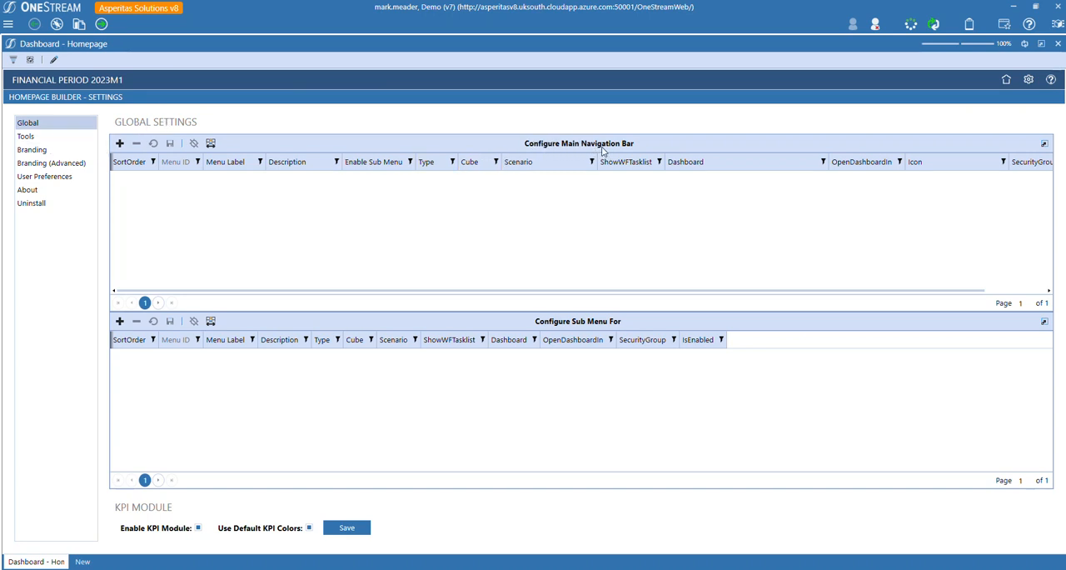
# Insert a main navigation row with Menu ID Consol, label CONSOLIDATION and description Actuals Consolidation.
pyautogui.click(120, 145)
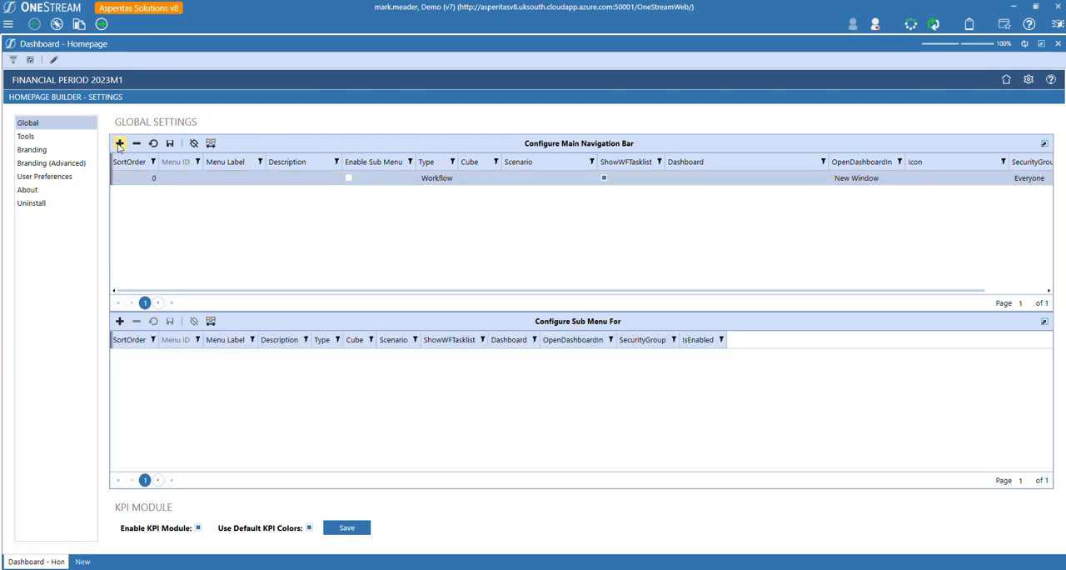
pyautogui.click(176, 183)
pyautogui.click(177, 179)
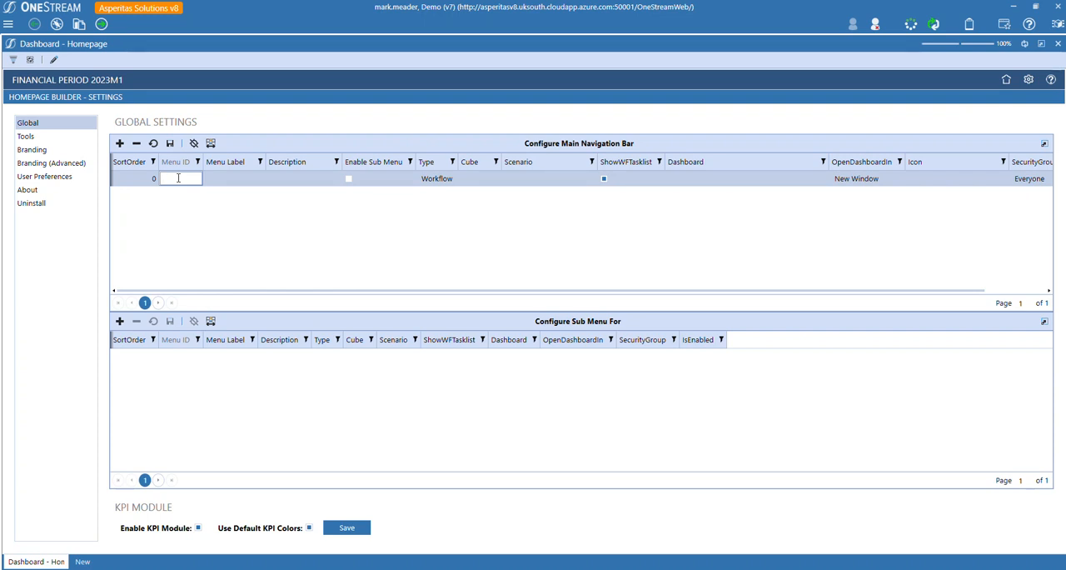
pyautogui.write('Consol')
pyautogui.click(231, 179)
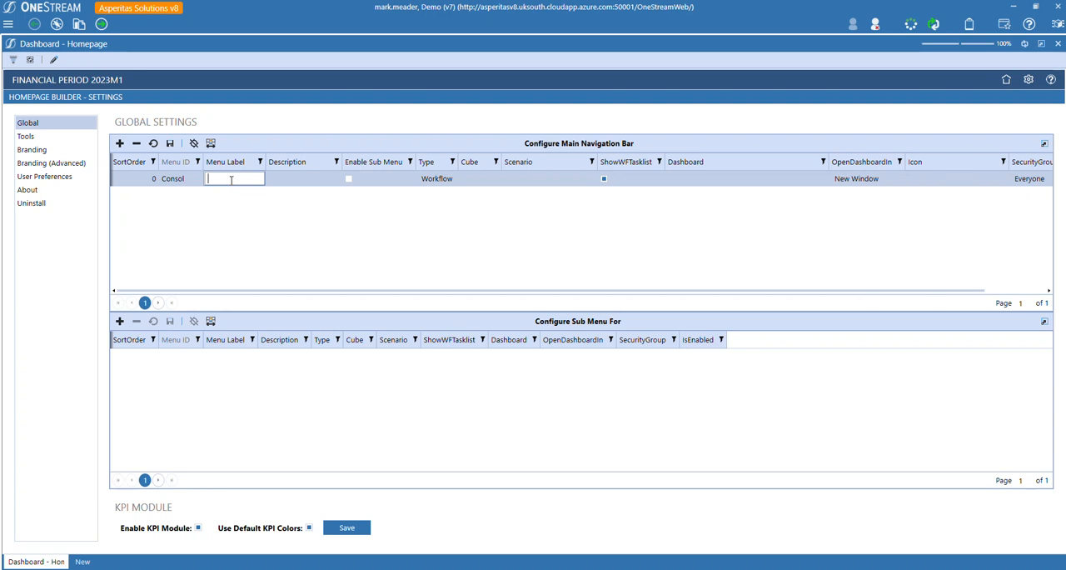
pyautogui.write('CONSOLIDATION')
pyautogui.click(297, 182)
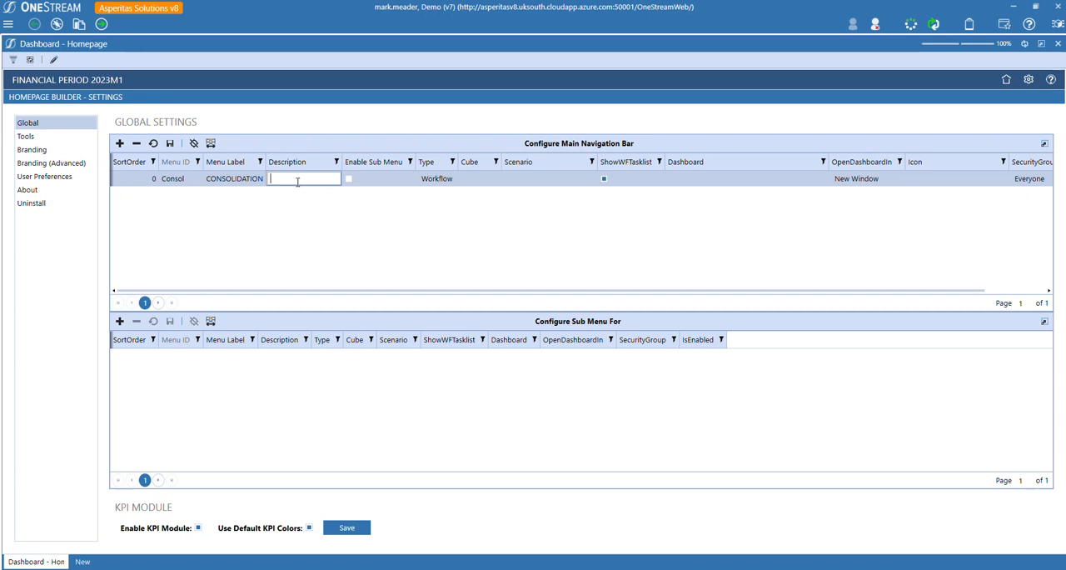
pyautogui.write('Actuals Consolidation')
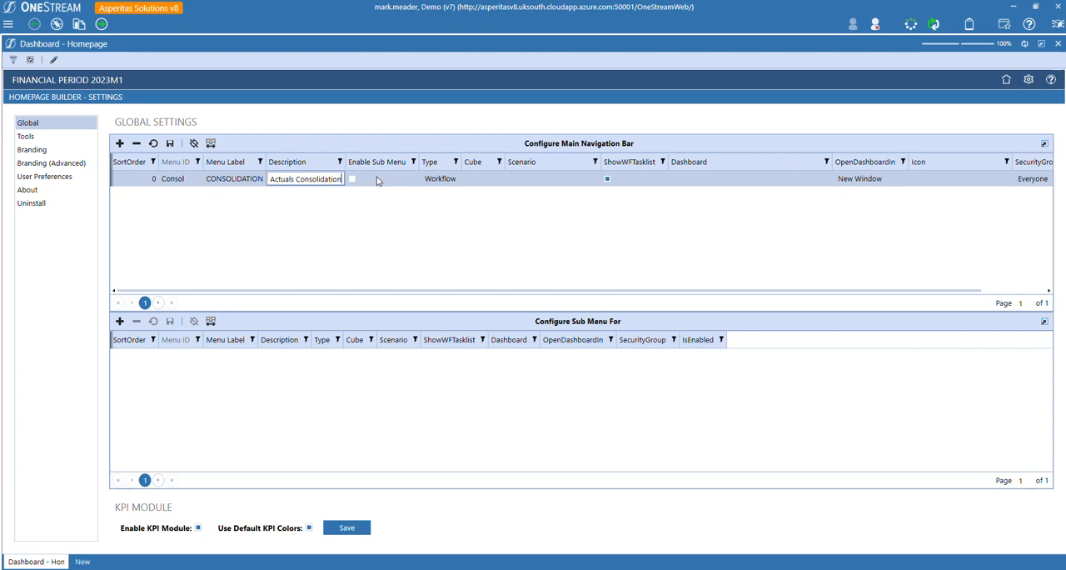
# Keep the Consol row's type as Workflow, set its cube to Reporting and scenario to Actuals_MIS - Actuals MIS.
pyautogui.click(439, 180)
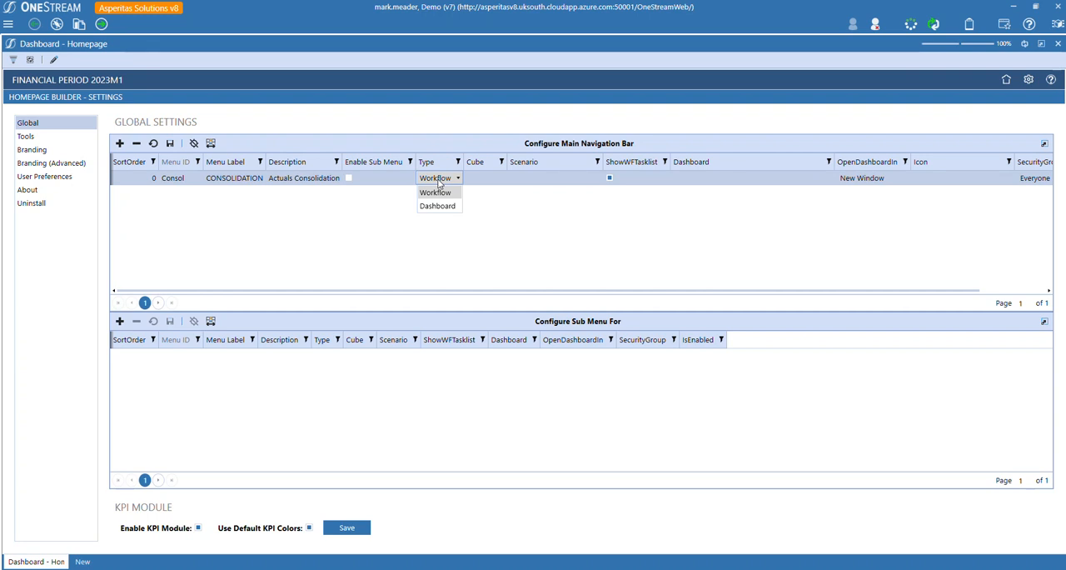
pyautogui.click(437, 179)
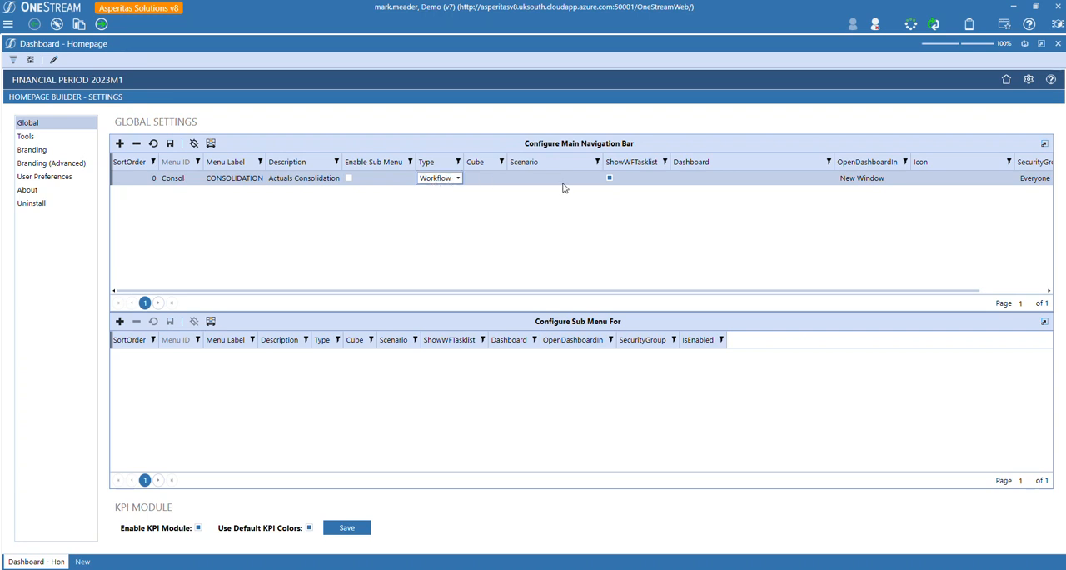
pyautogui.click(484, 180)
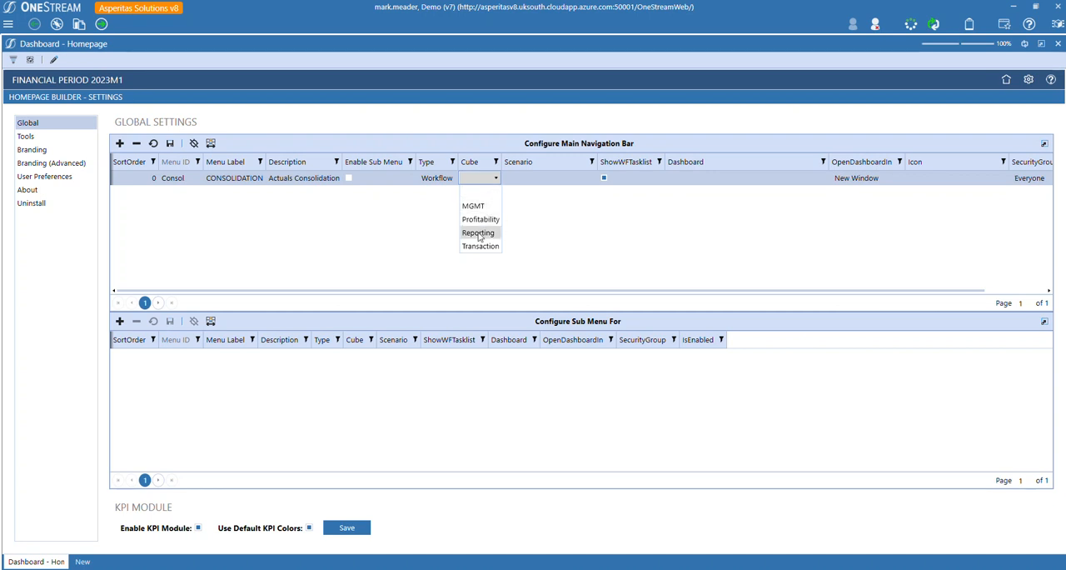
pyautogui.click(478, 233)
pyautogui.click(557, 181)
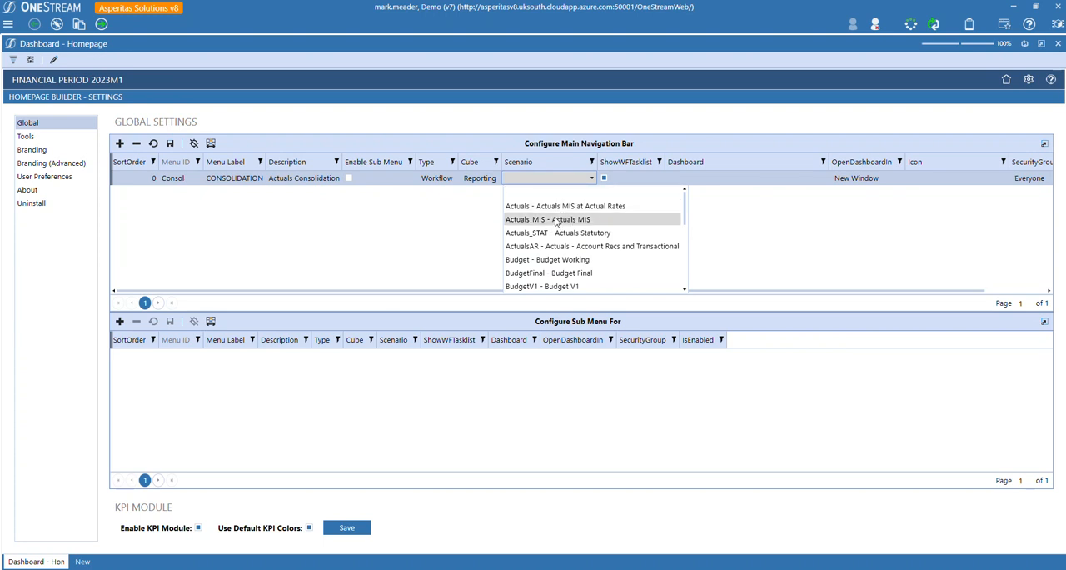
pyautogui.click(557, 219)
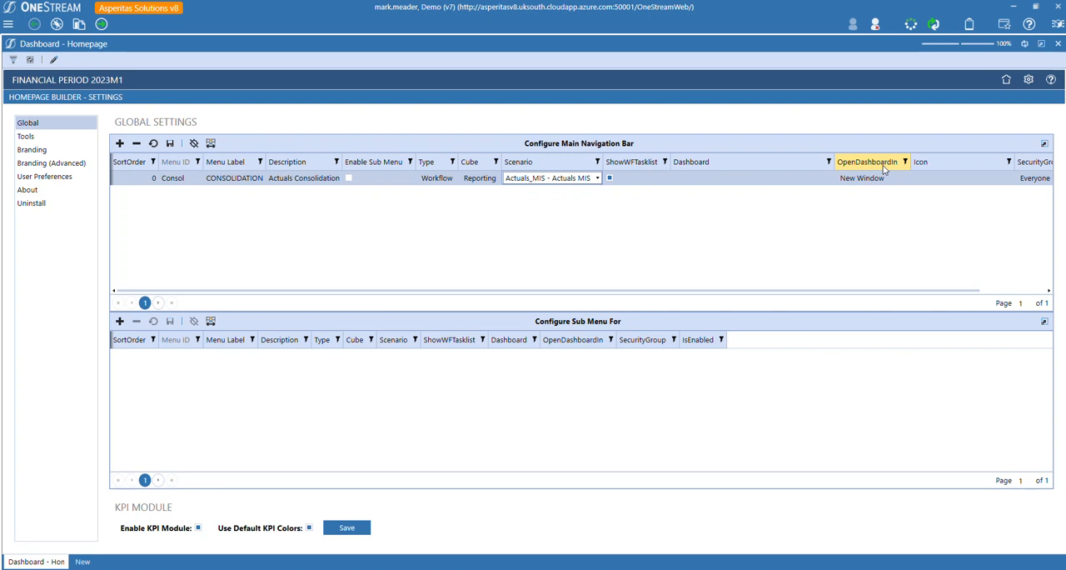
# Assign icon_consolidation_HPB.png and the Everyone security group to the Consol row, and save the navigation bar.
pyautogui.moveTo(934, 292); pyautogui.dragTo(1024, 300)
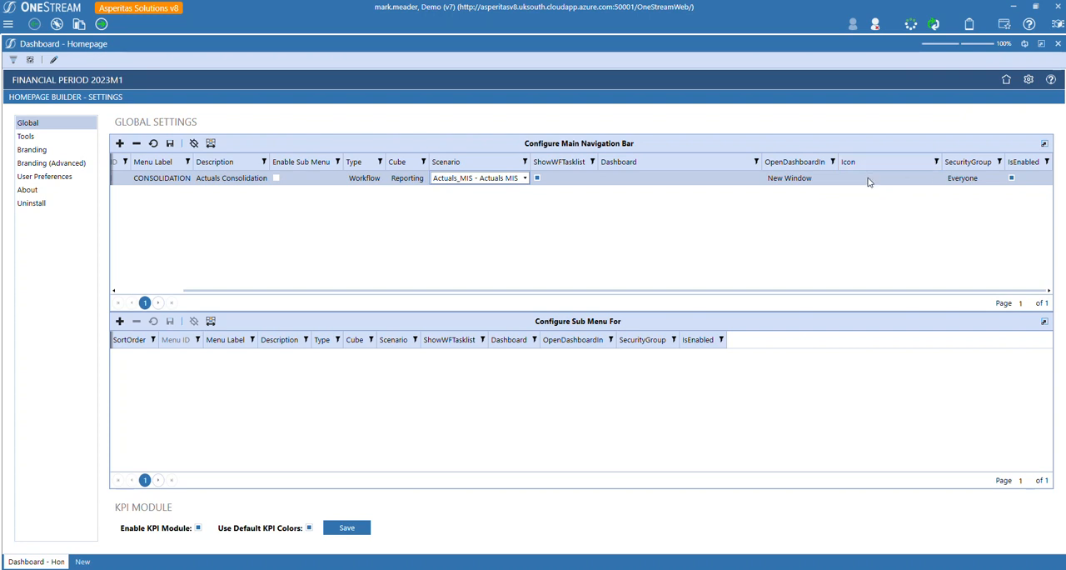
pyautogui.click(868, 179)
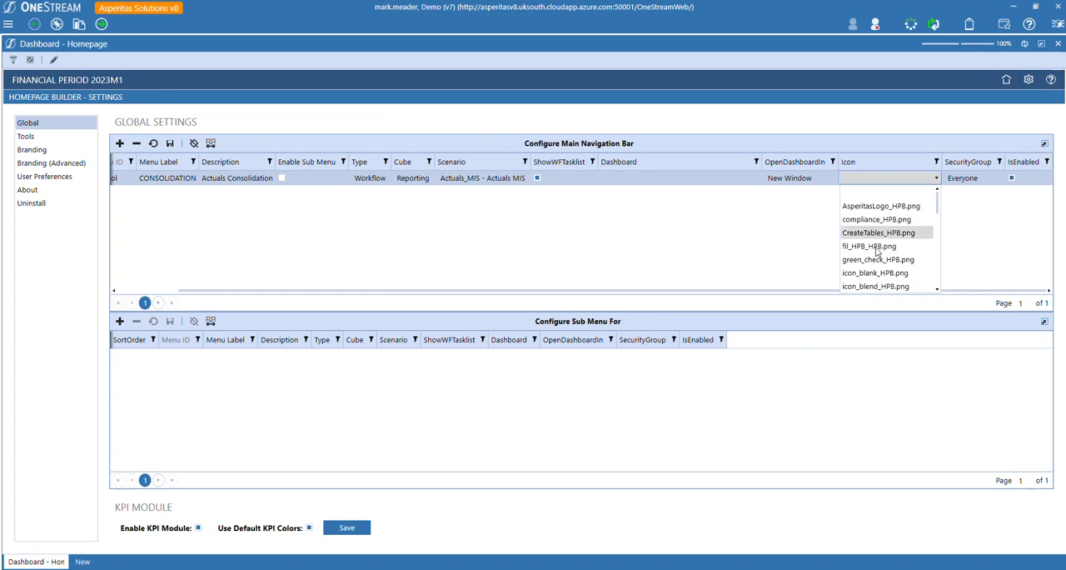
pyautogui.scroll(-1, 875, 208)
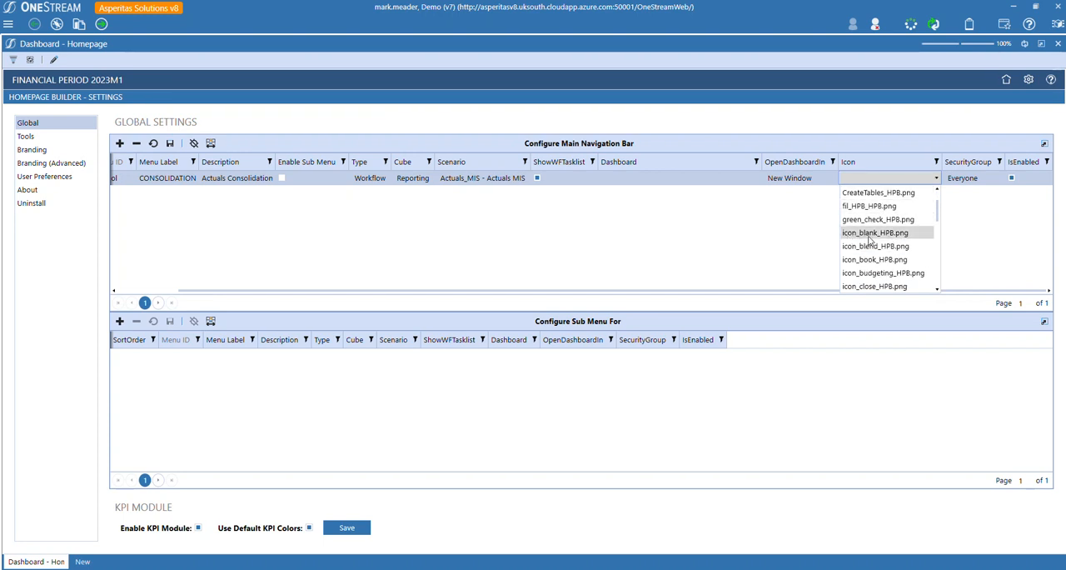
pyautogui.scroll(-1, 896, 240)
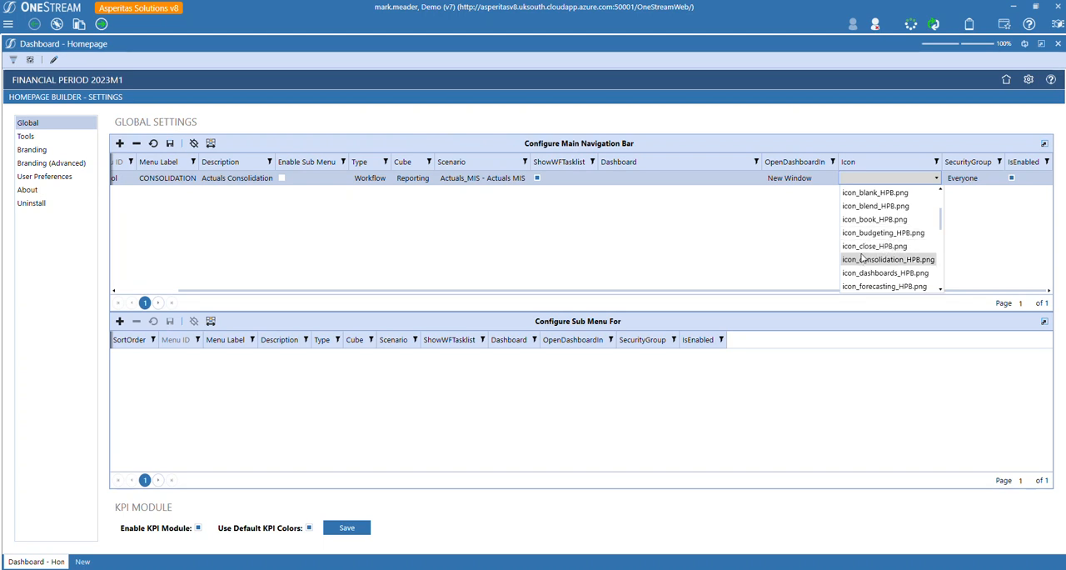
pyautogui.click(885, 261)
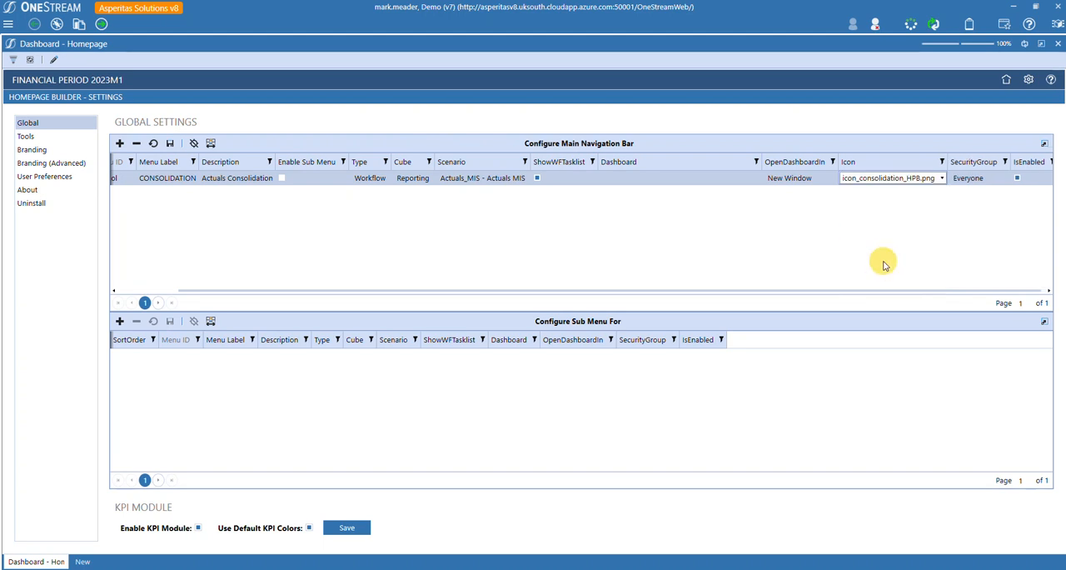
pyautogui.moveTo(911, 290); pyautogui.dragTo(917, 291)
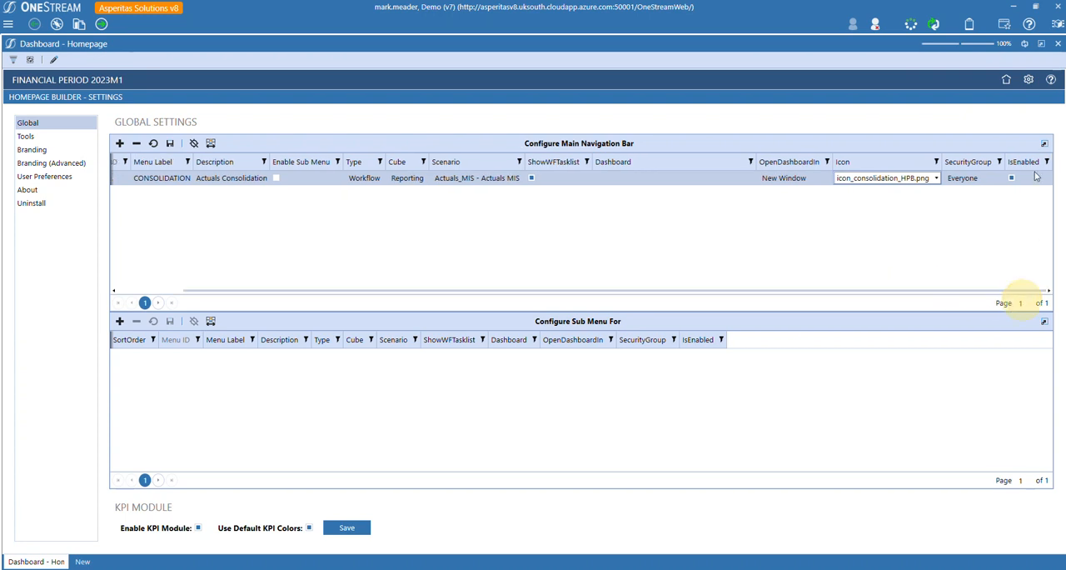
pyautogui.click(966, 183)
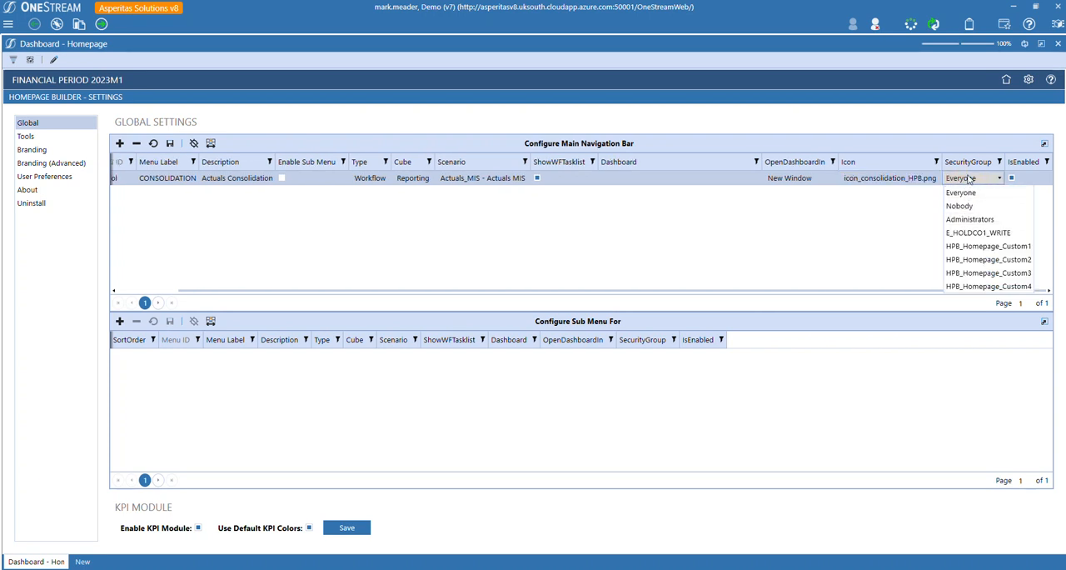
pyautogui.click(969, 178)
pyautogui.moveTo(805, 291); pyautogui.dragTo(374, 264)
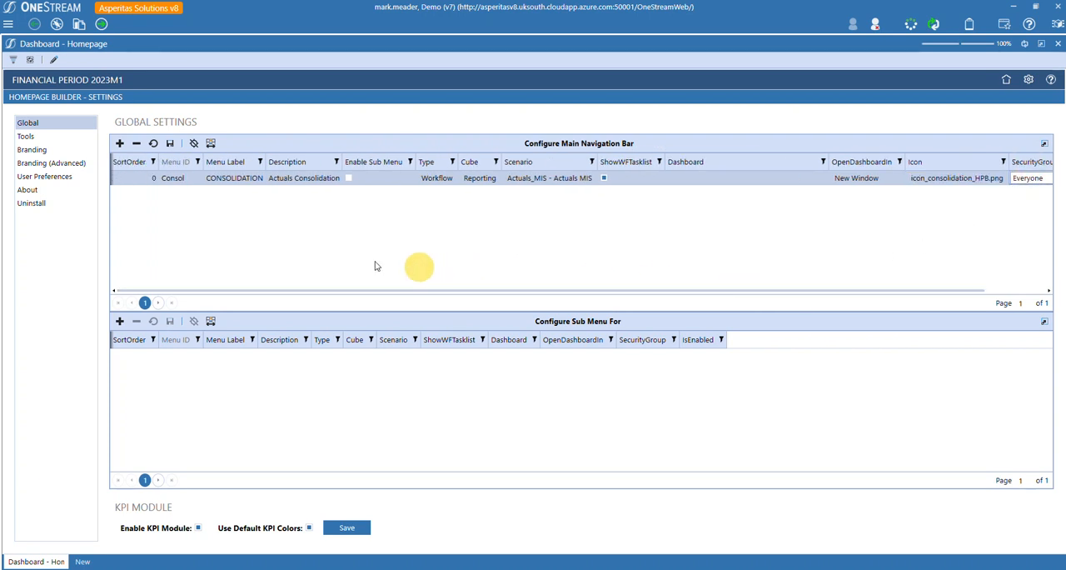
pyautogui.click(170, 144)
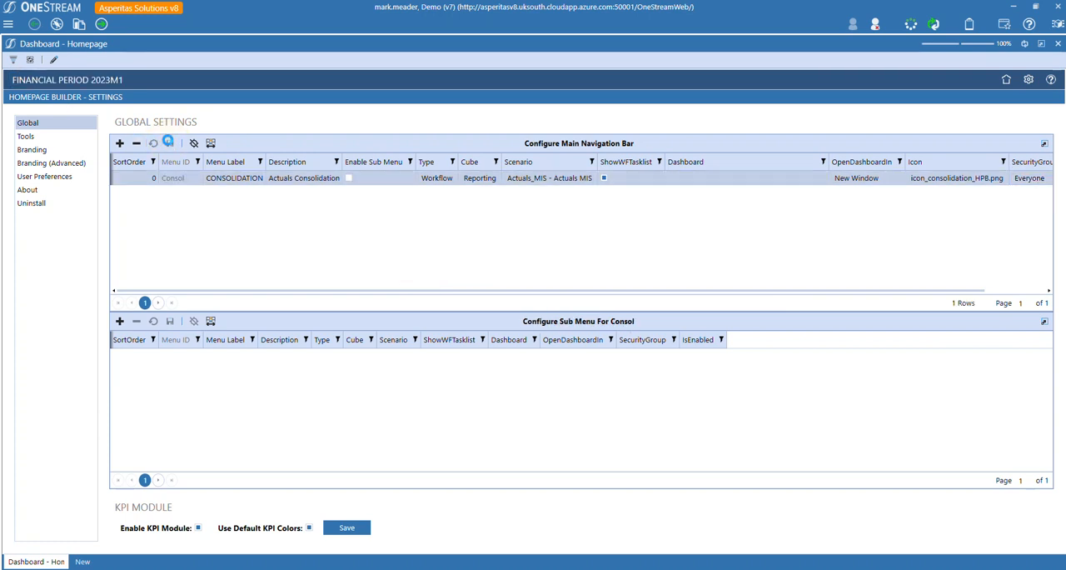
# Insert a second navigation row with Menu ID Plan, label PLANNING and description Budget and Forecast.
pyautogui.click(125, 145)
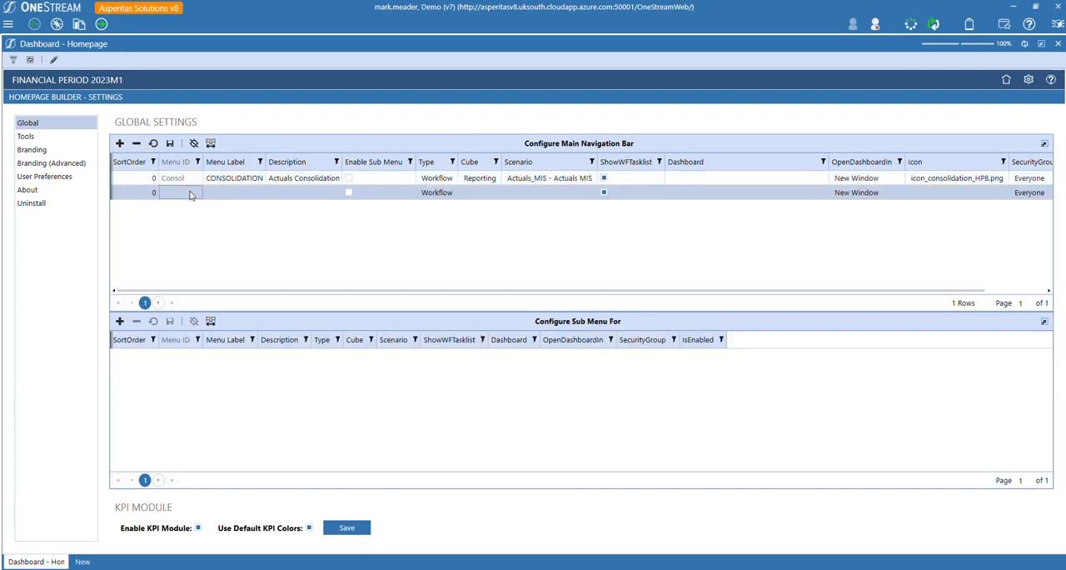
pyautogui.click(190, 194)
pyautogui.write('Plan')
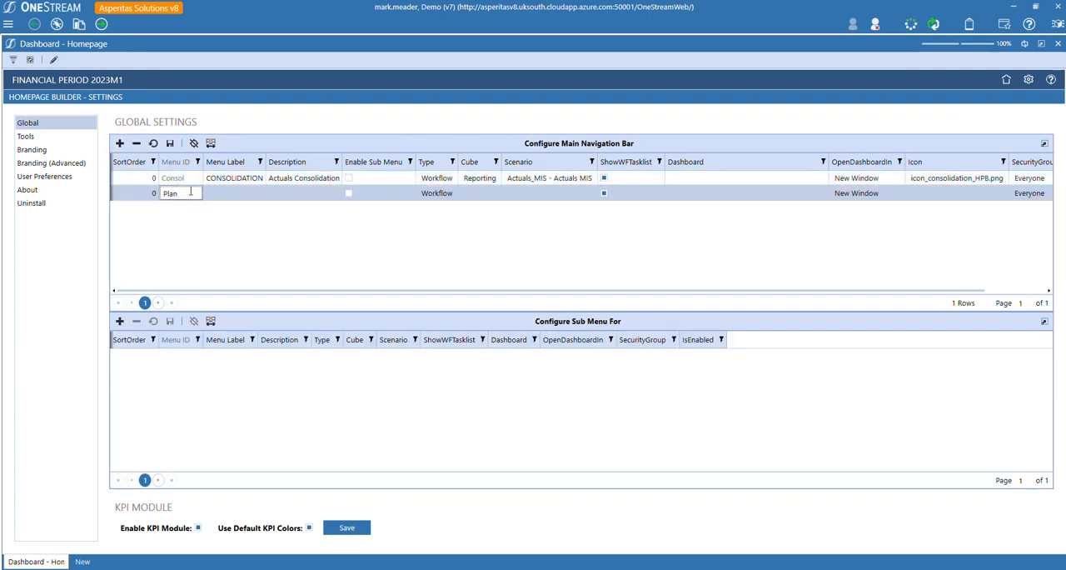
pyautogui.click(238, 193)
pyautogui.write('PLAN')
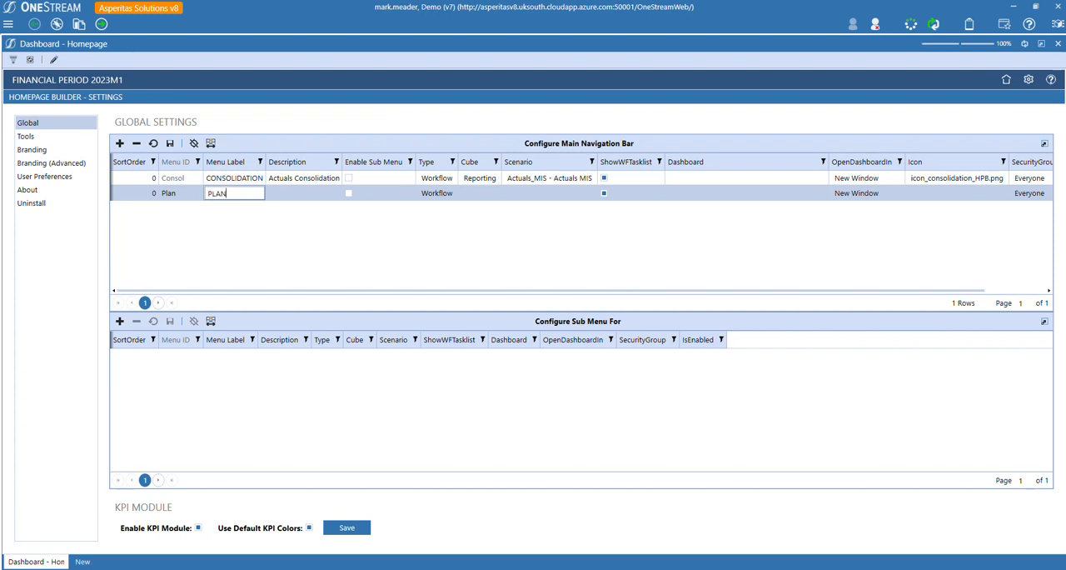
pyautogui.write('NING')
pyautogui.click(290, 192)
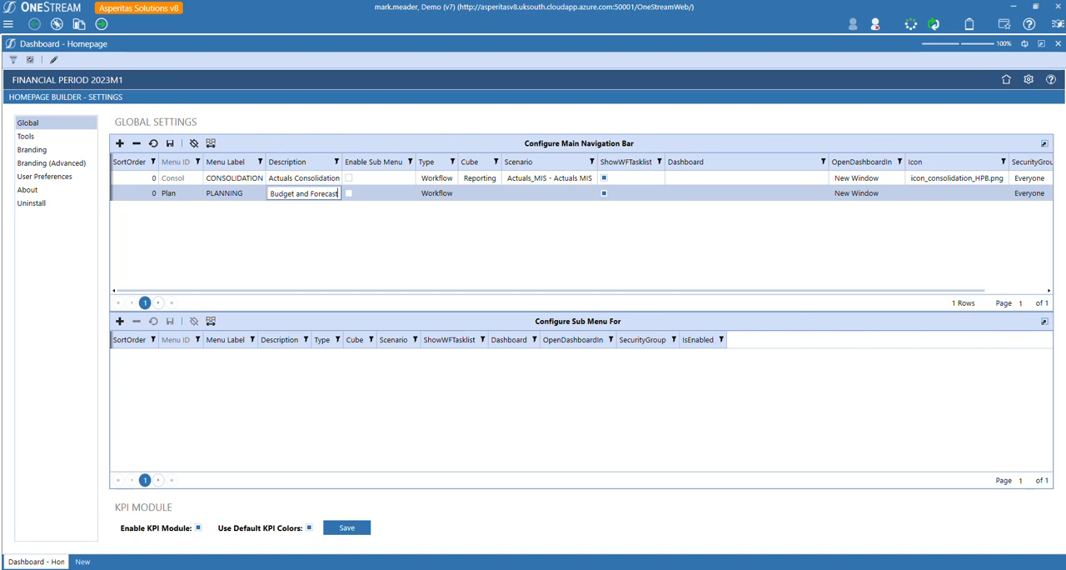
# Enable the sub menu for the Plan row, set its icon to icon_target_HPB.png, and save.
pyautogui.click(349, 197)
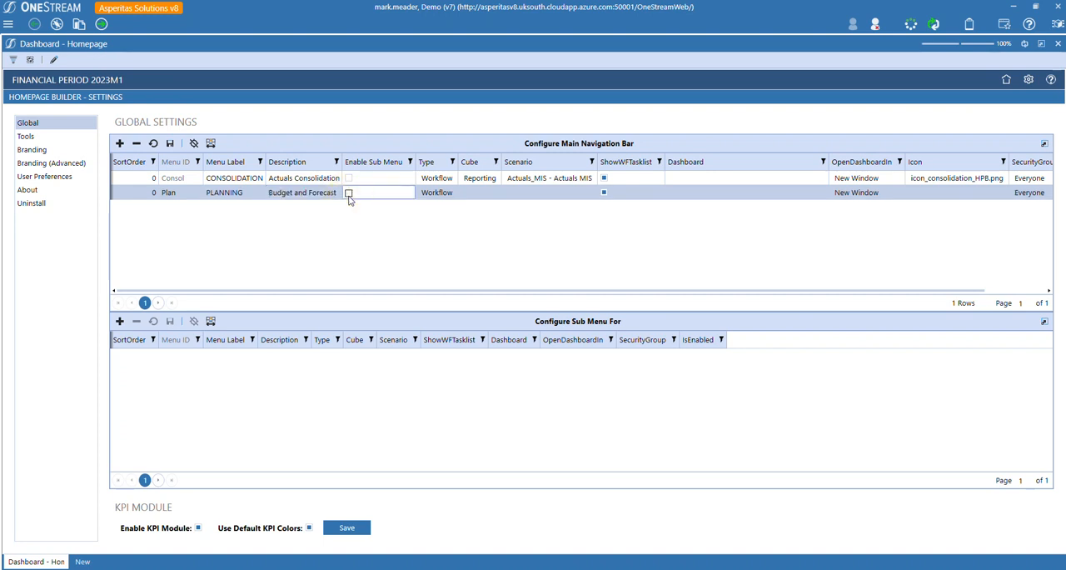
pyautogui.click(349, 194)
pyautogui.click(958, 196)
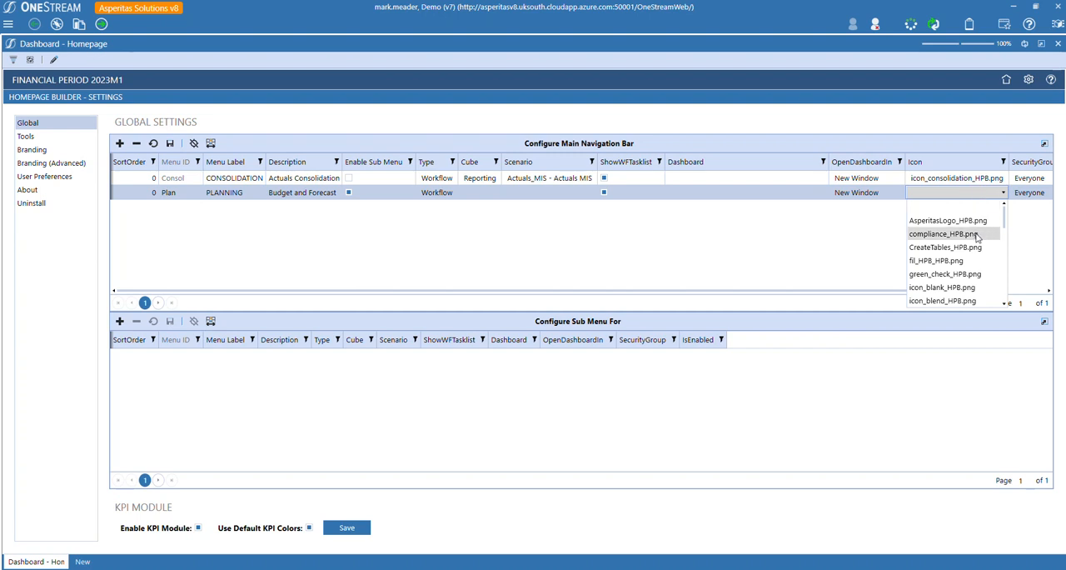
pyautogui.scroll(-3, 971, 245)
pyautogui.scroll(-3, 972, 246)
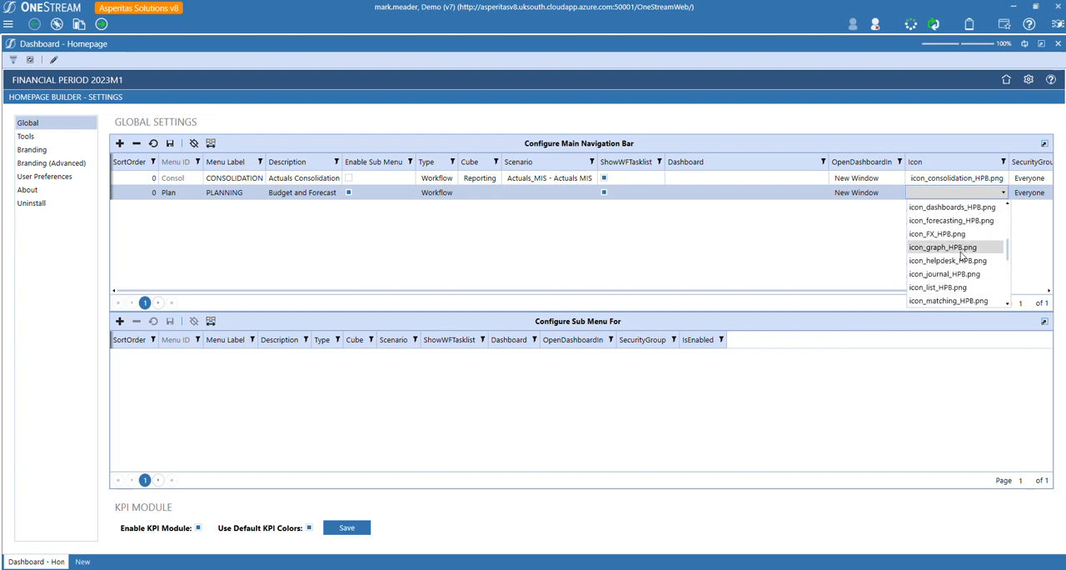
pyautogui.click(943, 260)
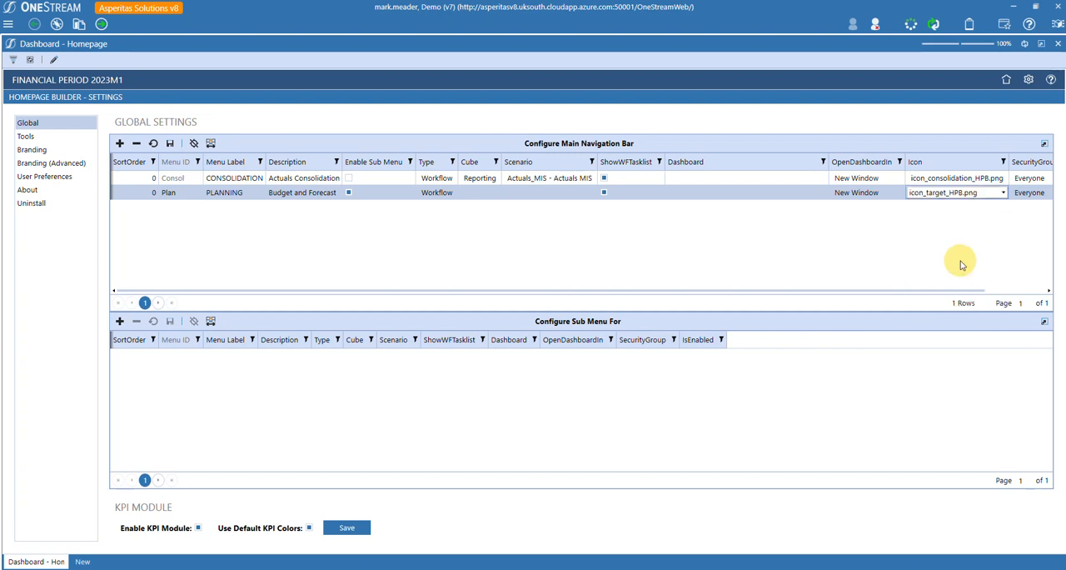
pyautogui.click(170, 144)
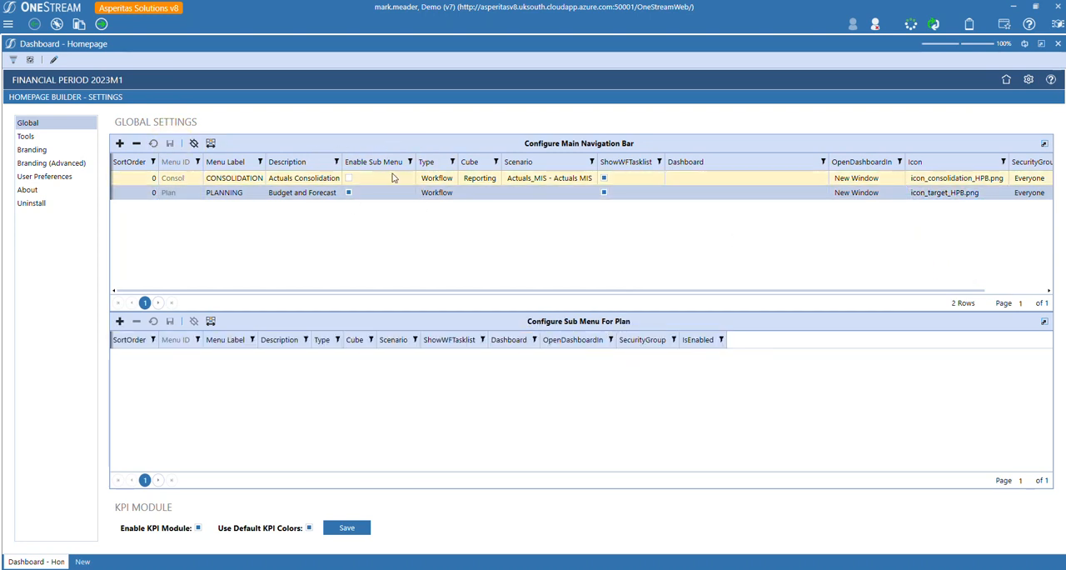
# Add two rows to the Plan sub menu, giving the first Menu ID Budget and label BUDGET.
pyautogui.click(349, 193)
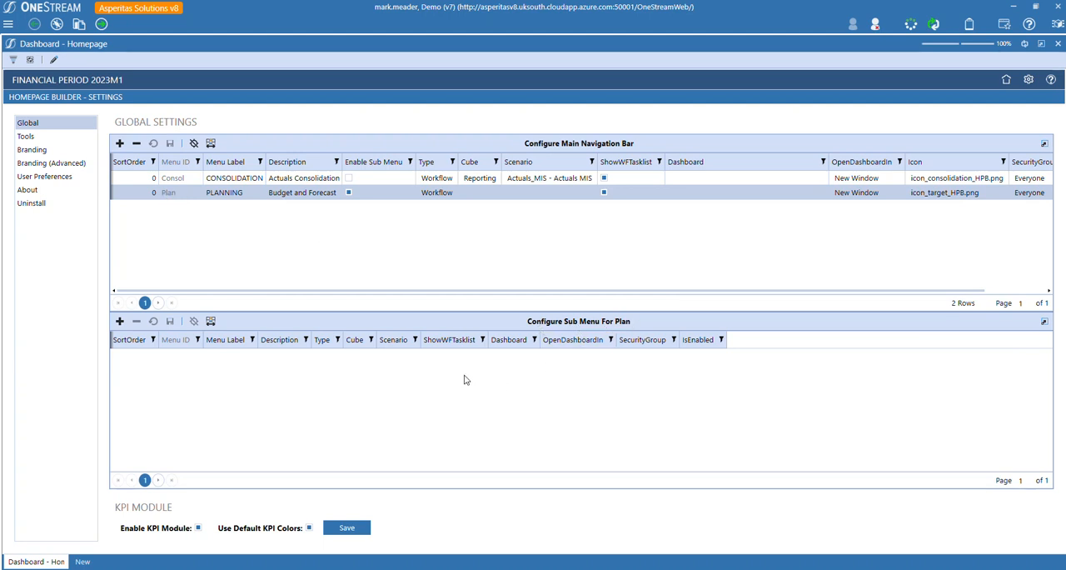
pyautogui.click(119, 322)
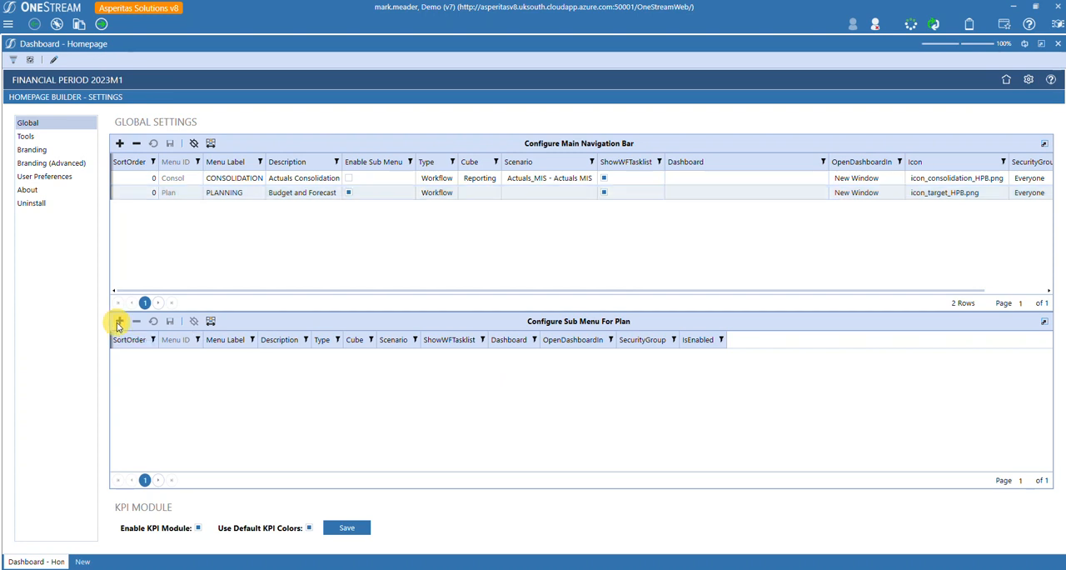
pyautogui.click(119, 321)
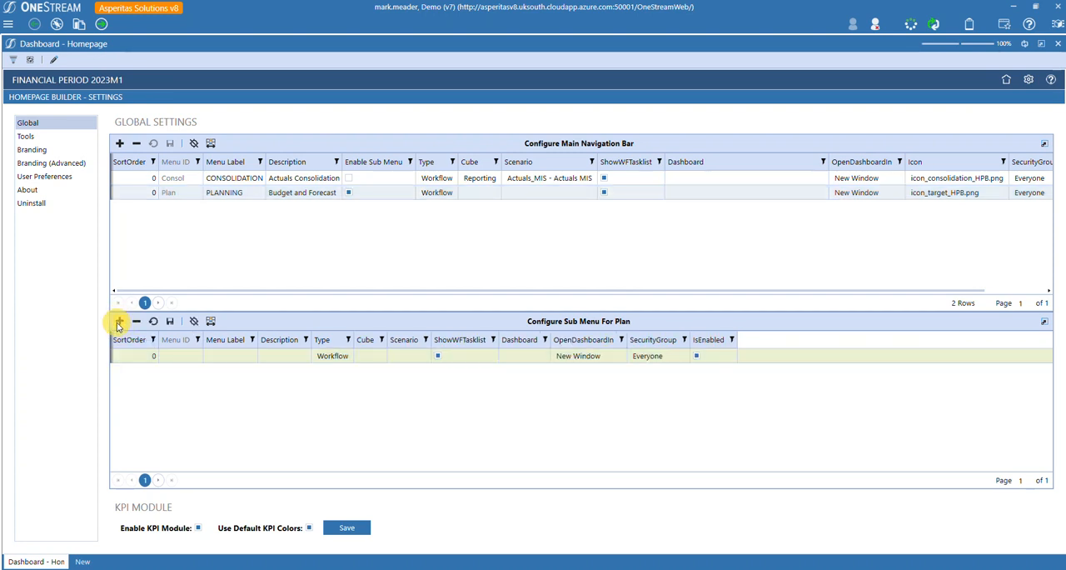
pyautogui.click(189, 356)
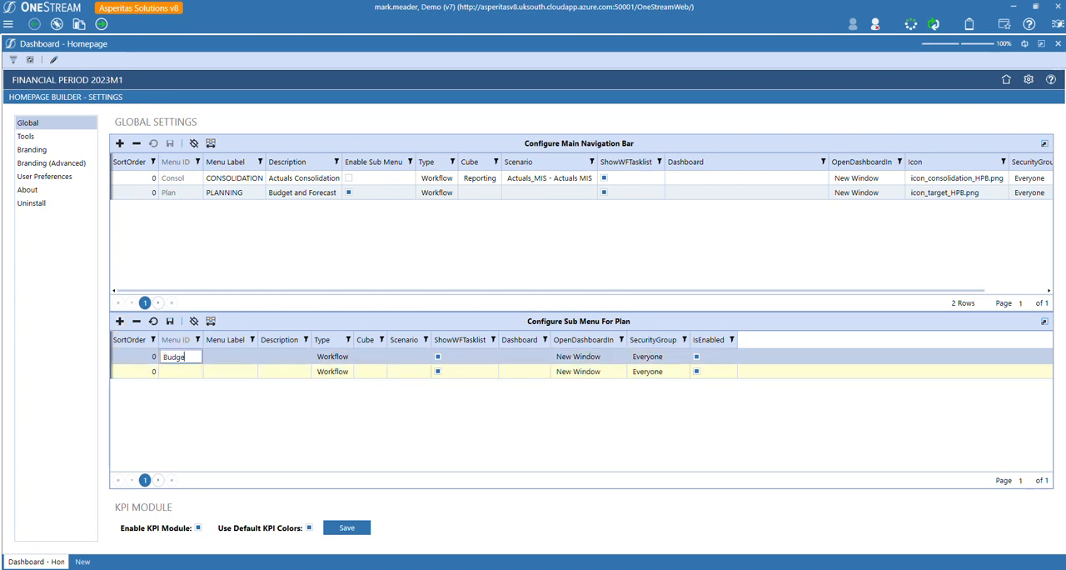
pyautogui.click(239, 357)
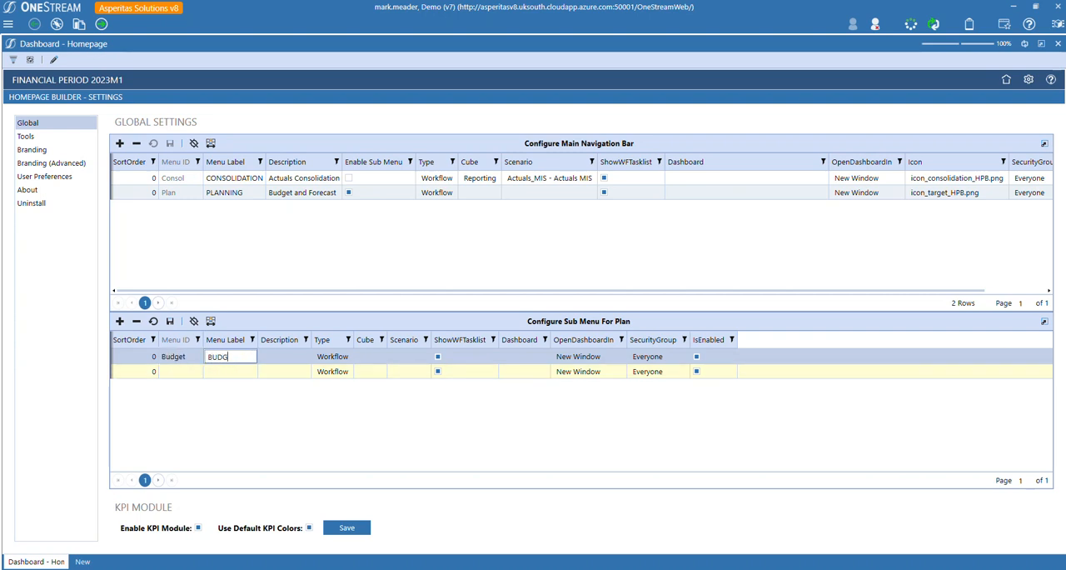
# Set the BUDGET sub menu row's cube to Reporting and scenario to Budget - Budget Working, and clear its ShowWFTasklist option.
pyautogui.click(372, 357)
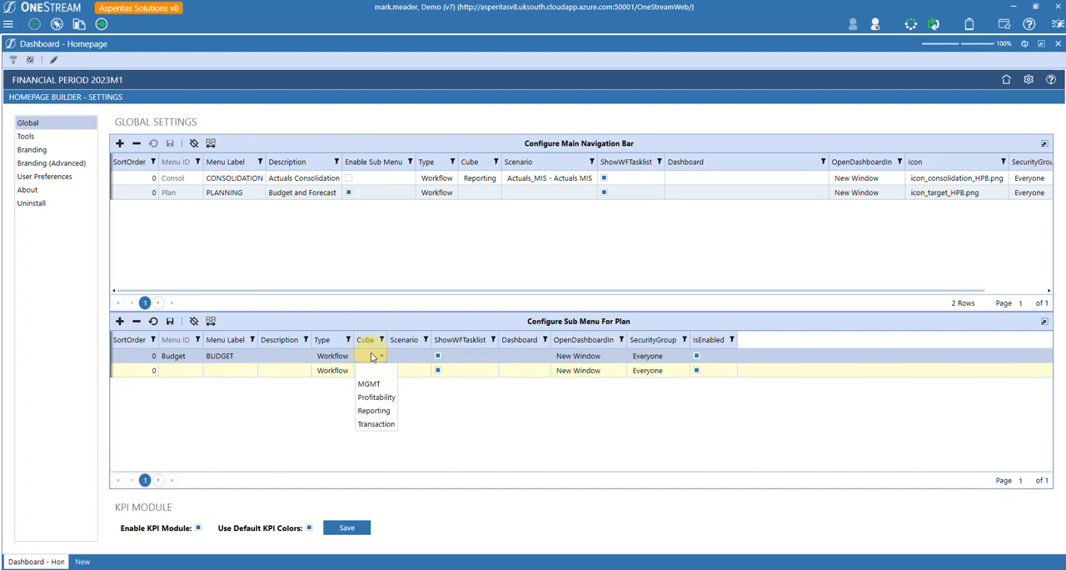
pyautogui.click(374, 410)
pyautogui.click(420, 357)
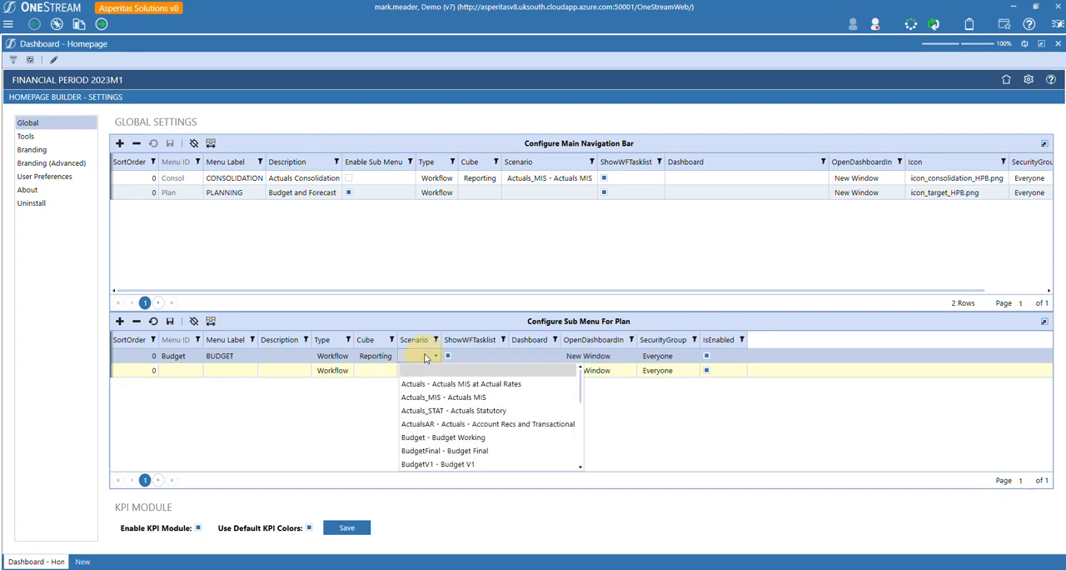
pyautogui.click(458, 438)
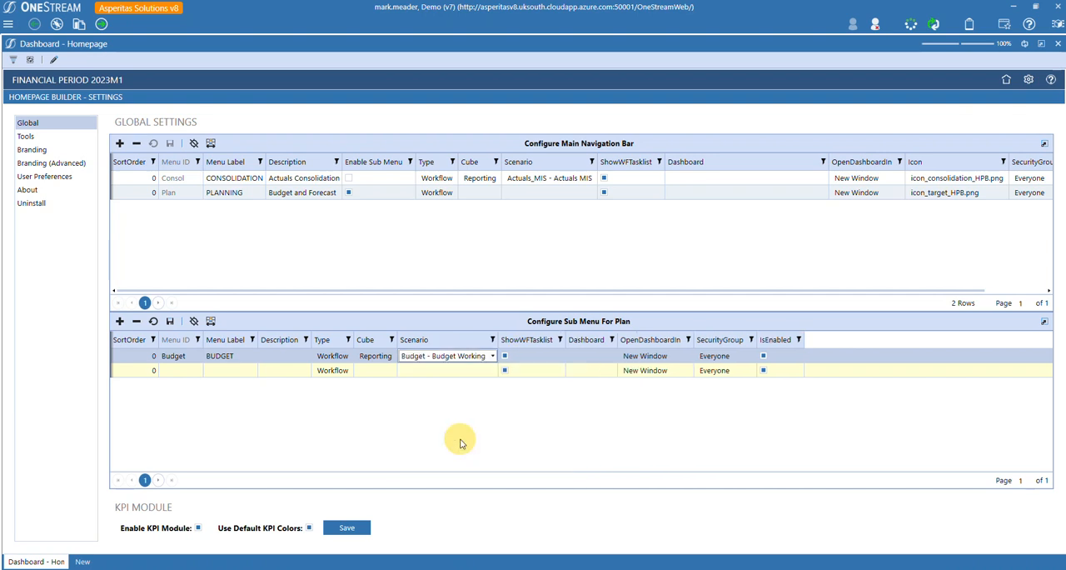
pyautogui.click(504, 356)
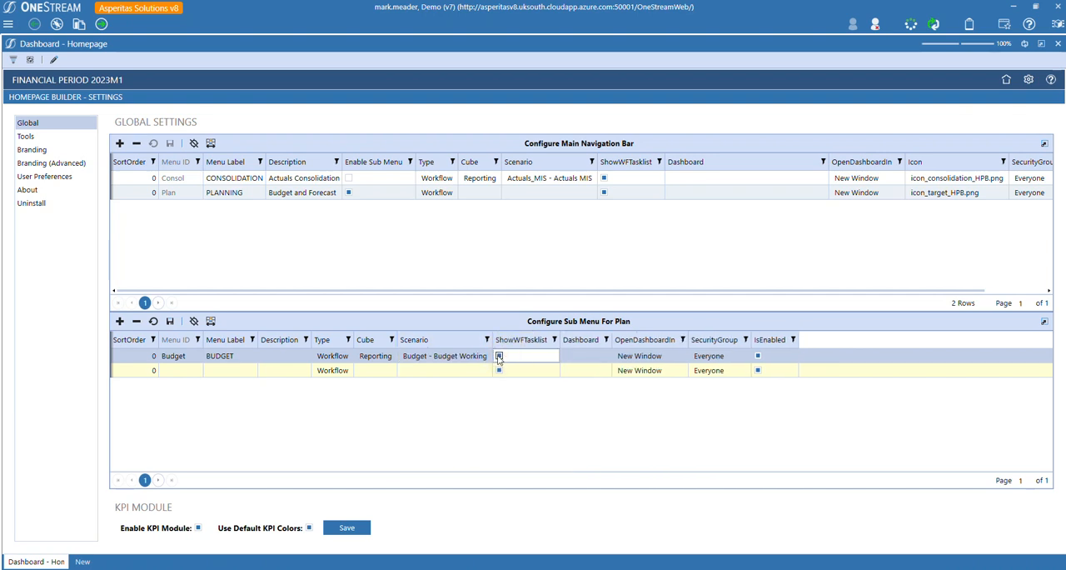
pyautogui.click(499, 356)
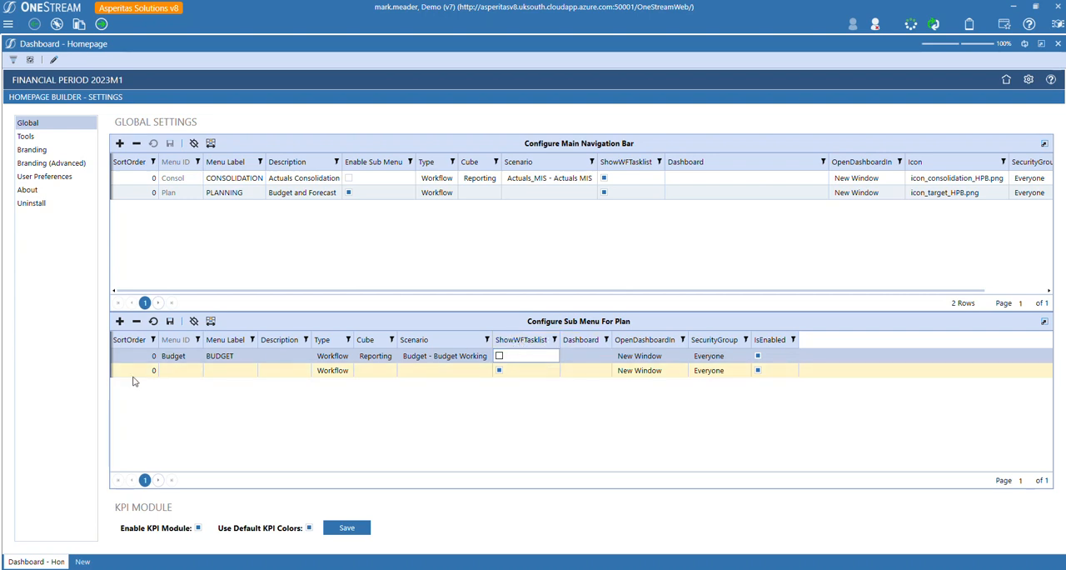
# Give the second Plan sub menu row Menu ID Forecast and menu label FORECAST.
pyautogui.click(176, 371)
pyautogui.write('Fore')
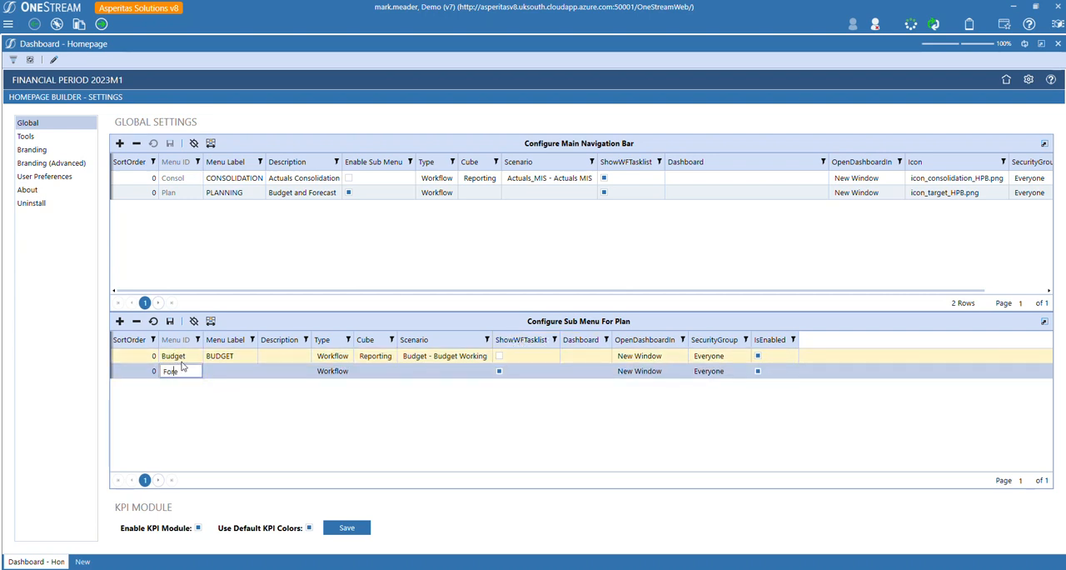
pyautogui.write('cast')
pyautogui.click(236, 376)
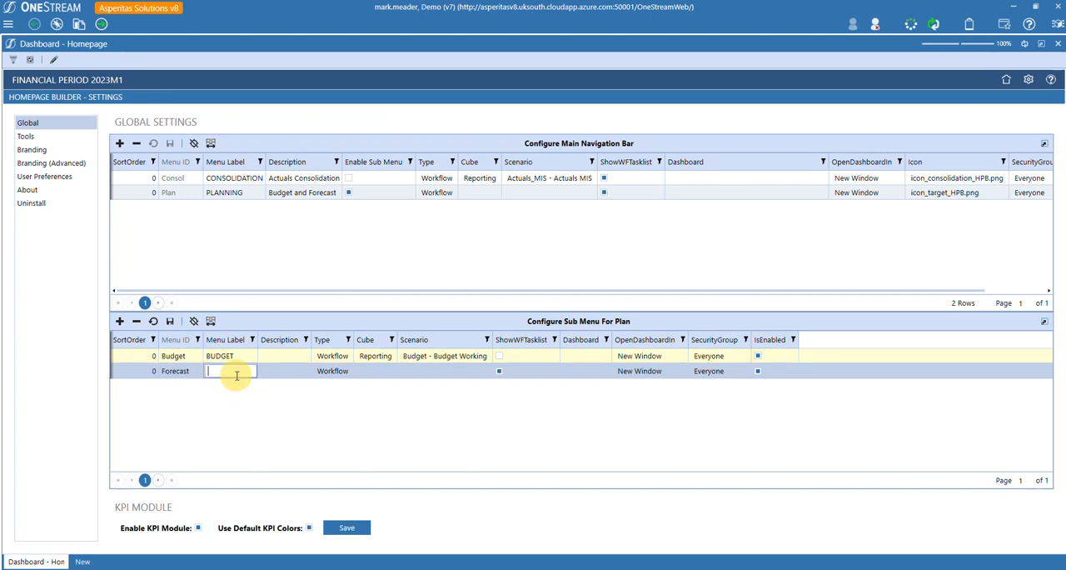
pyautogui.write('FORE')
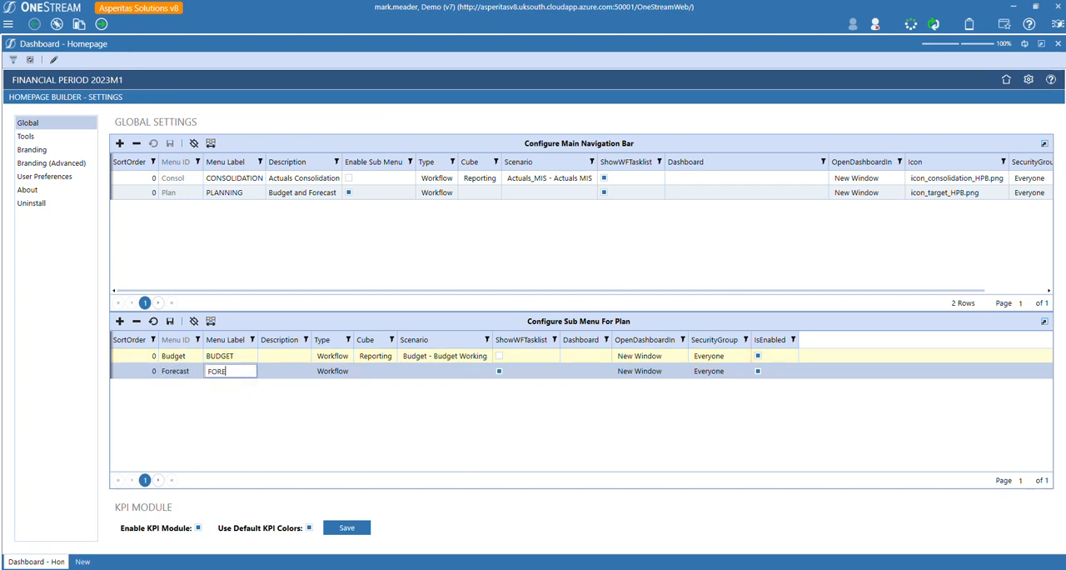
pyautogui.write('CAST')
# Set the Forecast row's cube to Reporting and scenario to Forecast3_9 - 3+9F, clear ShowWFTasklist, and save the sub menu.
pyautogui.click(388, 373)
pyautogui.click(381, 426)
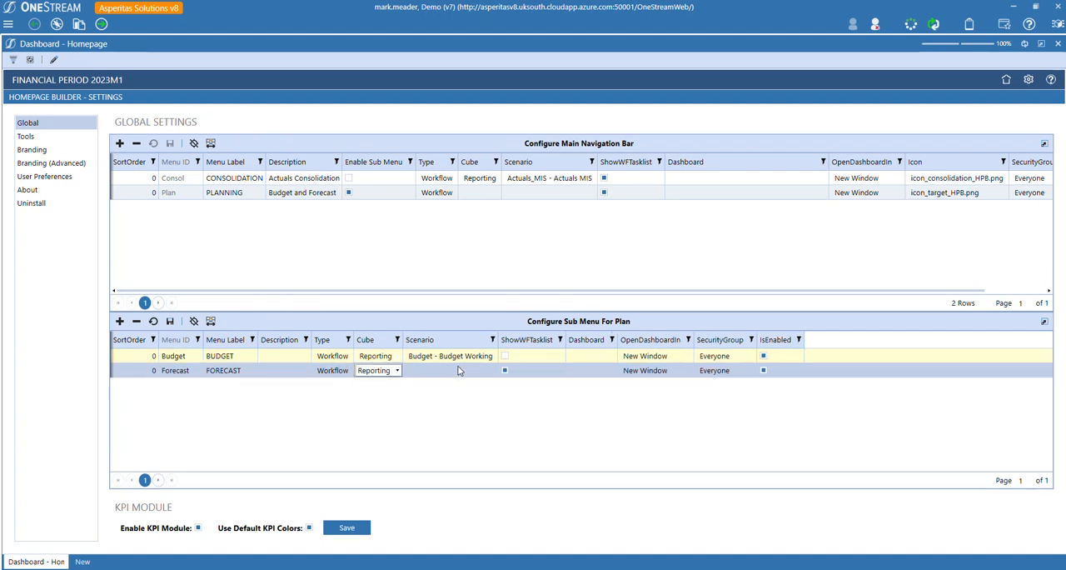
pyautogui.click(458, 370)
pyautogui.scroll(-5, 475, 437)
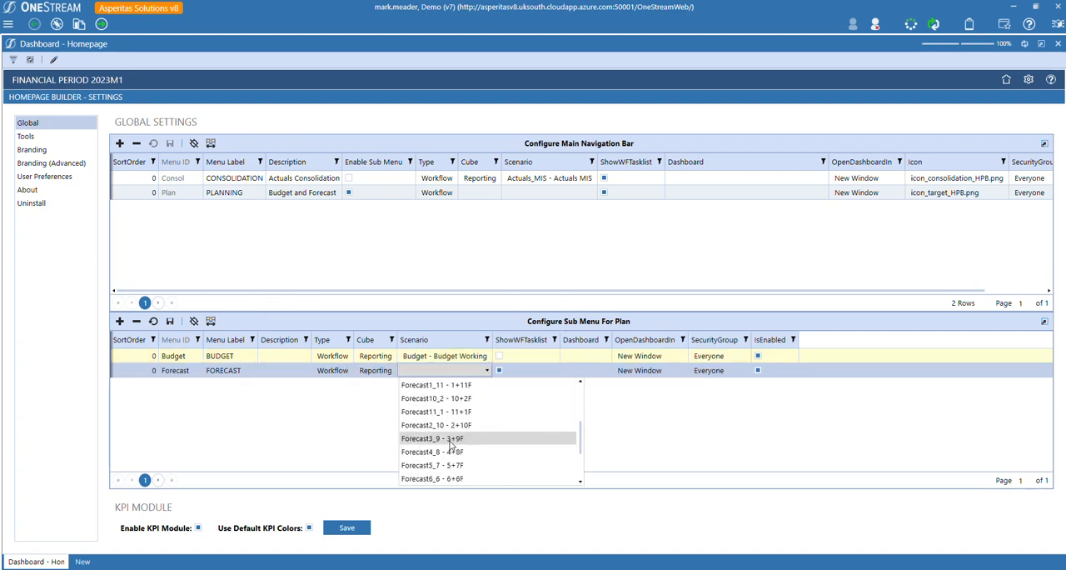
pyautogui.click(423, 438)
pyautogui.click(502, 373)
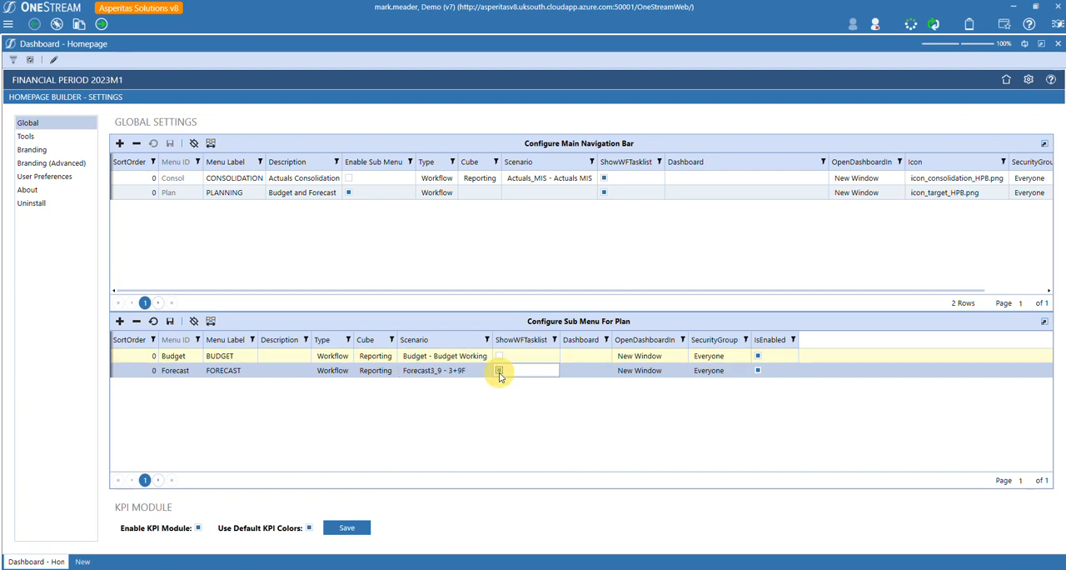
pyautogui.click(170, 322)
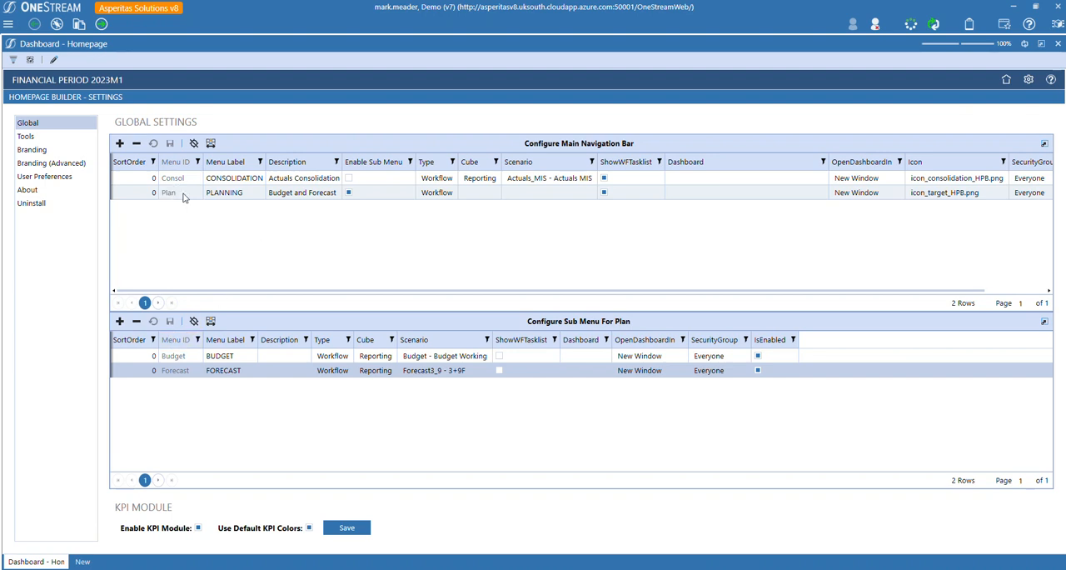
# Insert a third navigation bar row with Menu ID ExecDB and menu label EXECUTIVE DASHBOARD.
pyautogui.click(119, 144)
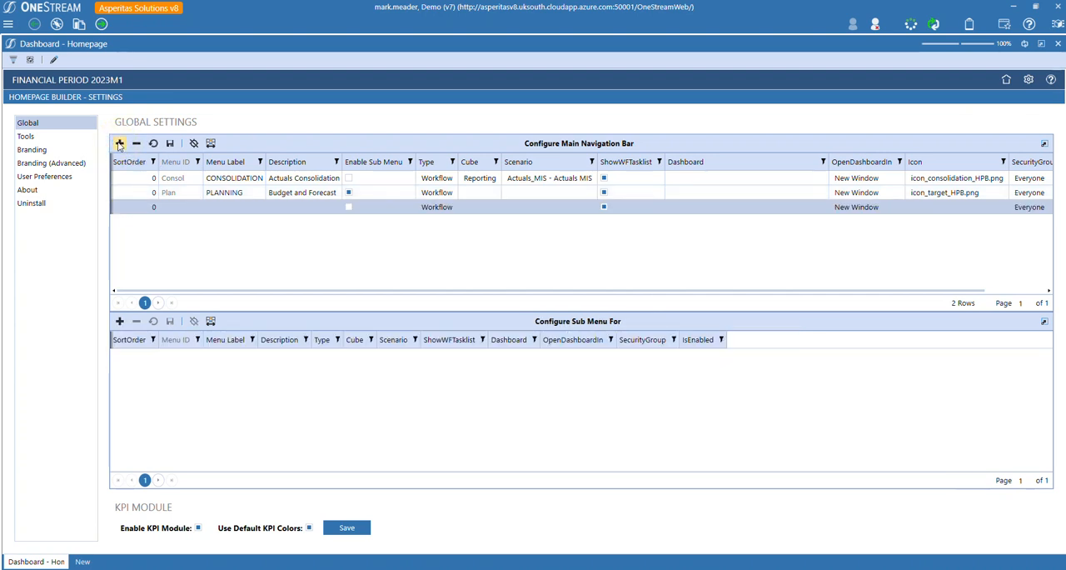
pyautogui.click(176, 207)
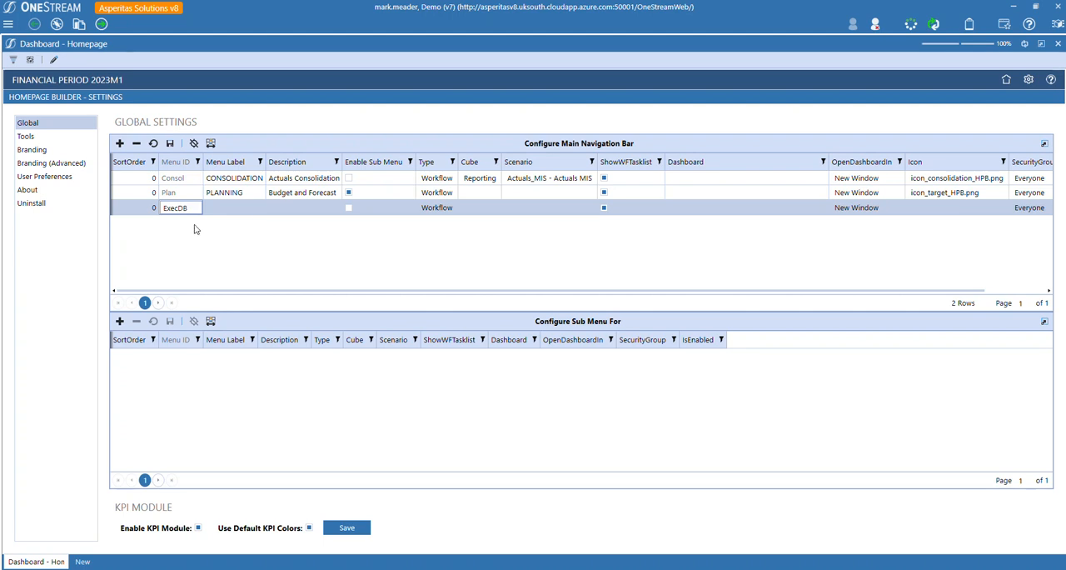
pyautogui.click(239, 207)
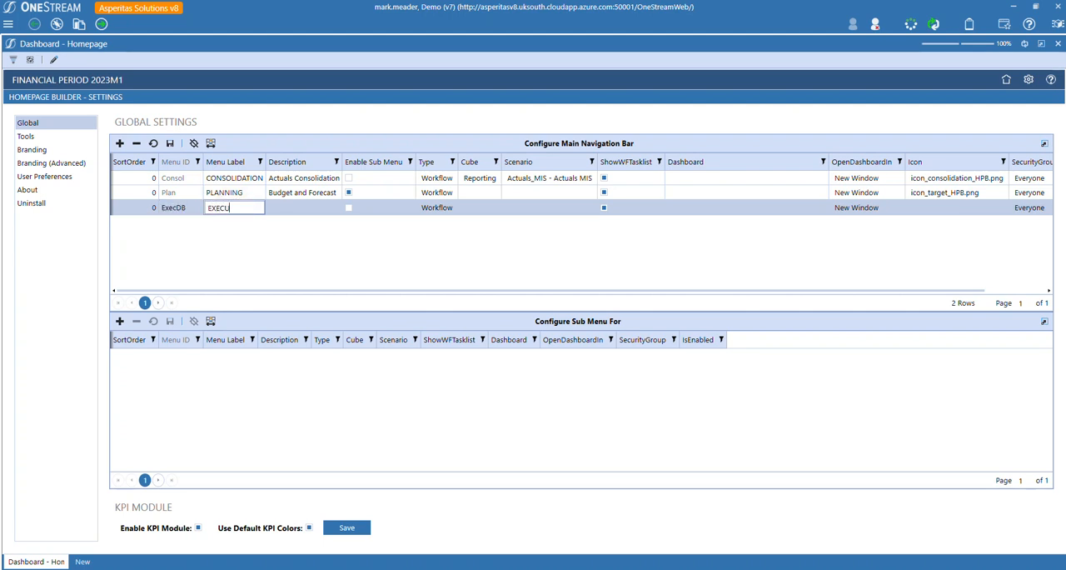
pyautogui.write('EXECUTIVE DASHBA')
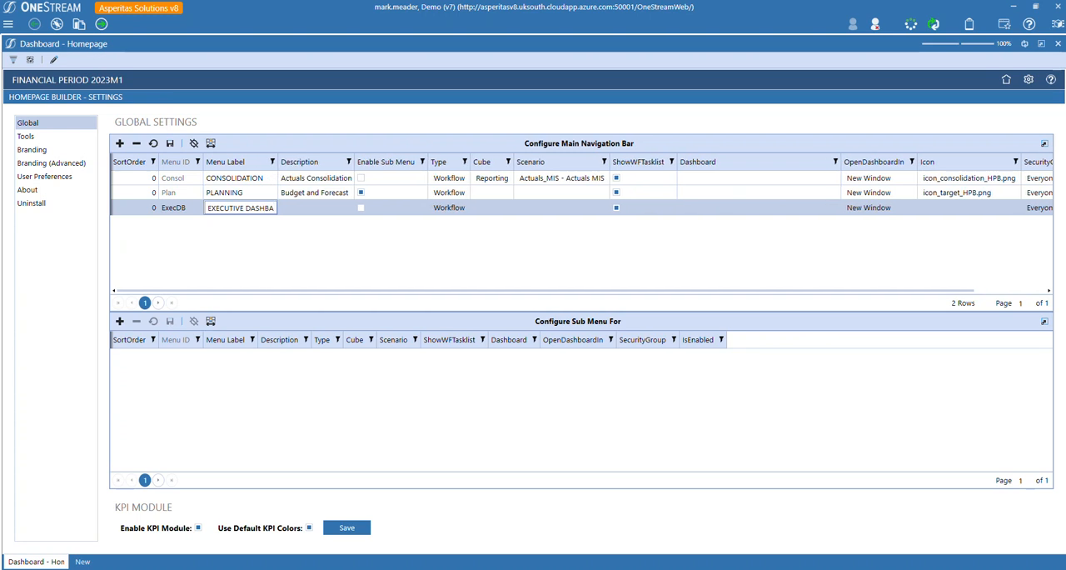
pyautogui.press('BackSpace')
pyautogui.write('O')
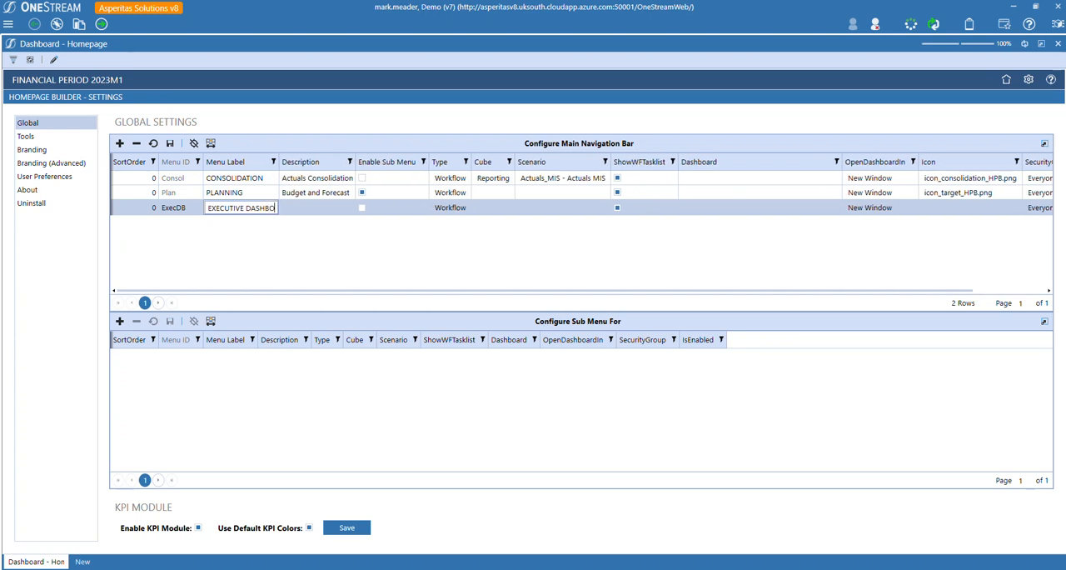
pyautogui.write('ARD')
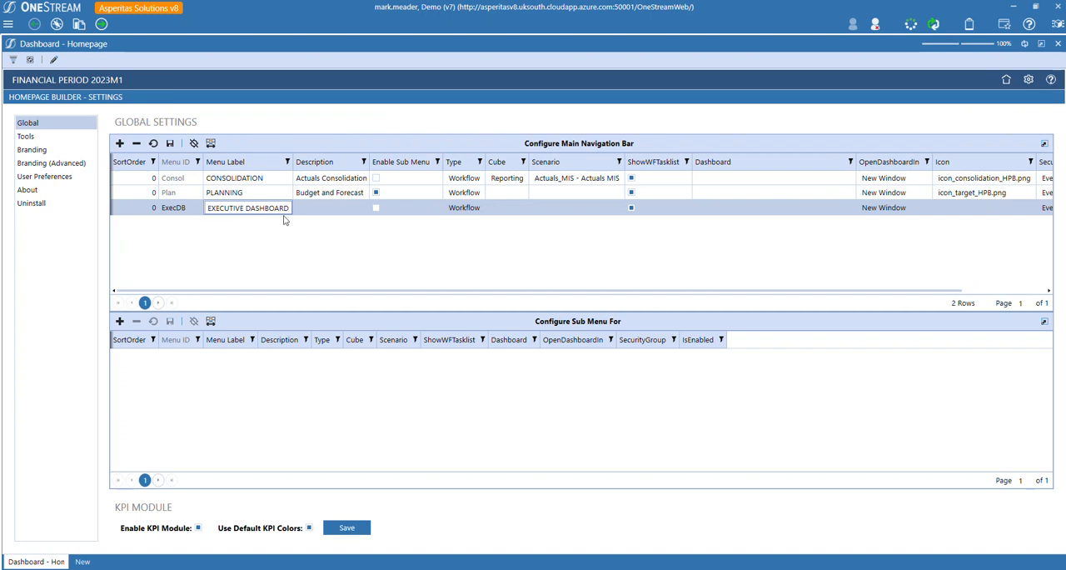
# Set the ExecDB row's type to Dashboard and choose the 0_OnePlace_AspExecDb - Executive Dashboard dashboard.
pyautogui.click(364, 209)
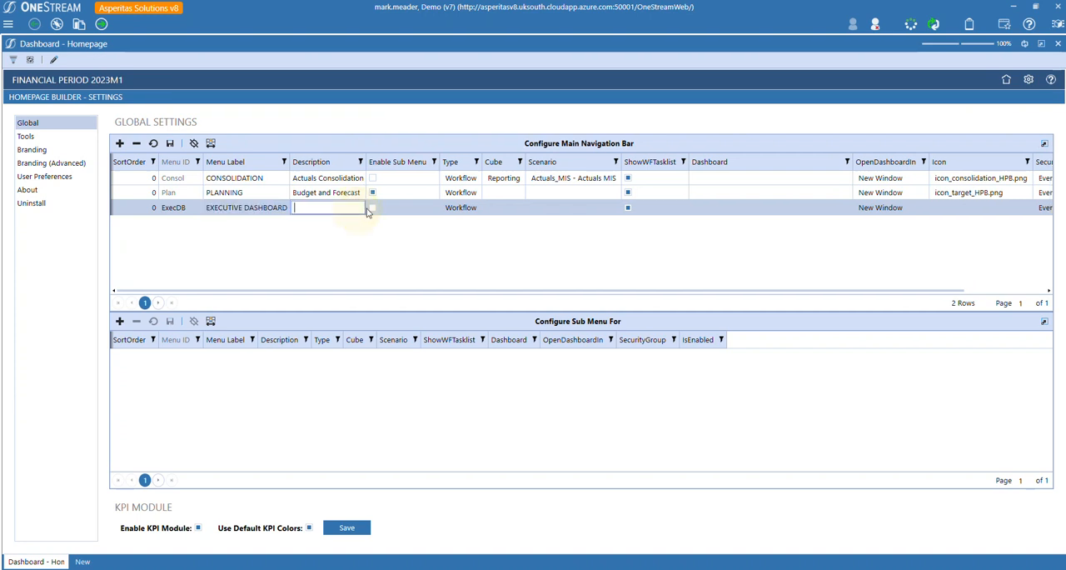
pyautogui.click(463, 208)
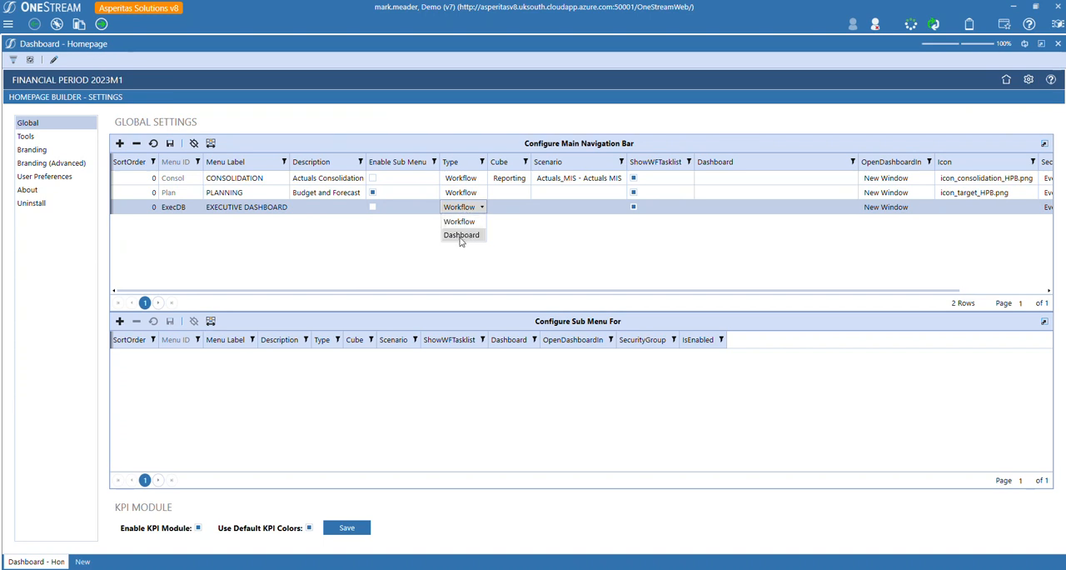
pyautogui.click(462, 236)
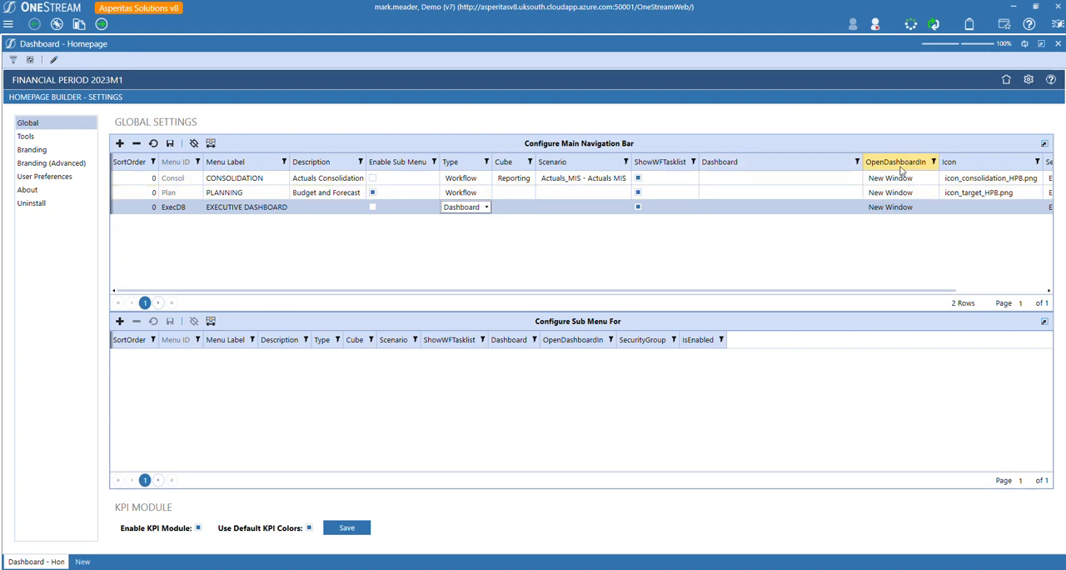
pyautogui.click(791, 210)
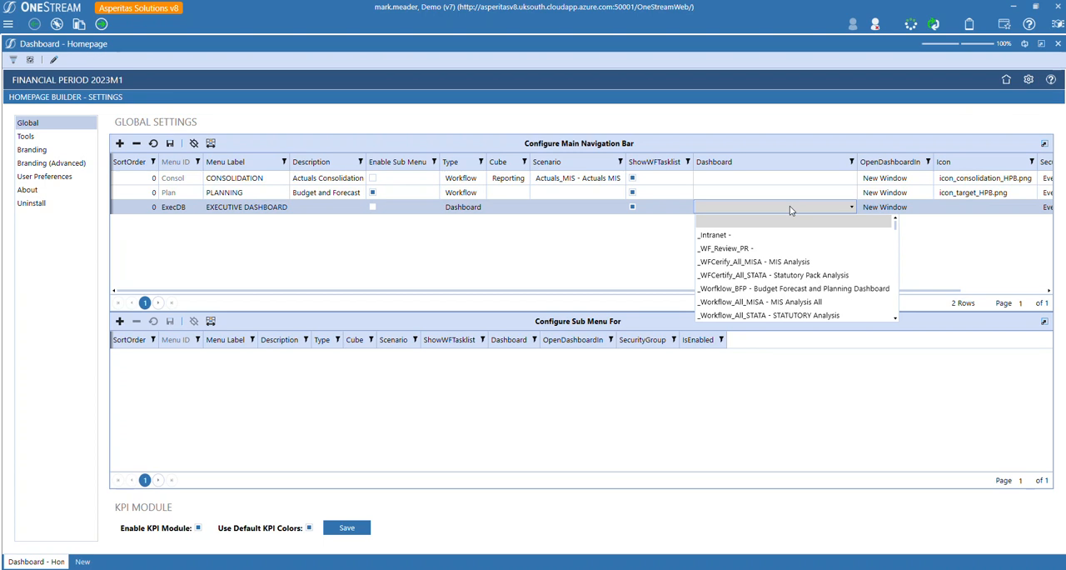
pyautogui.write('0_o')
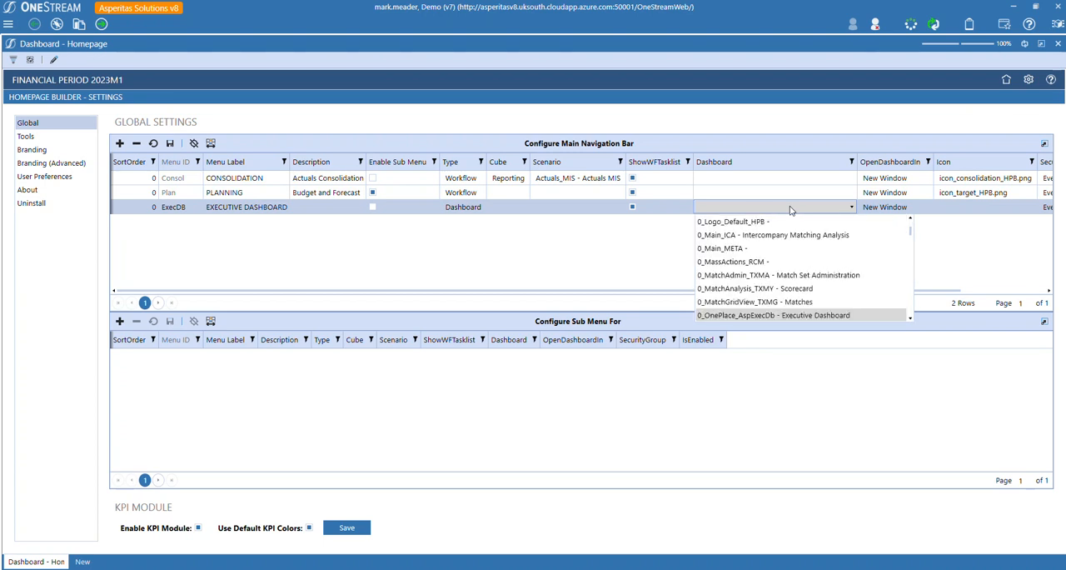
pyautogui.click(757, 317)
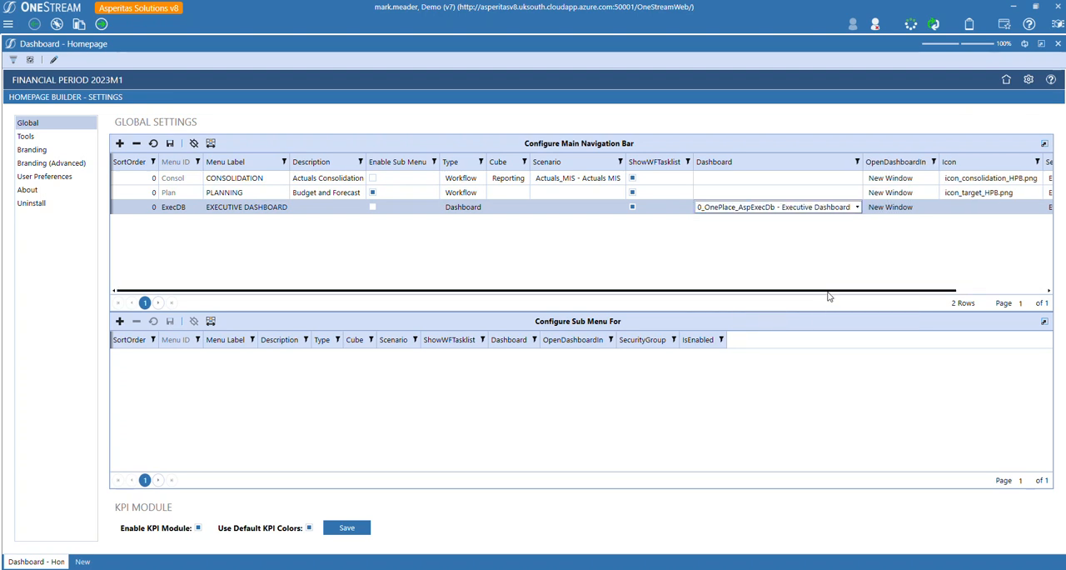
# Make the ExecDB row open in a Dialog with icon icon_dashboards_HPB.png, and save the navigation bar.
pyautogui.moveTo(828, 292); pyautogui.dragTo(923, 290)
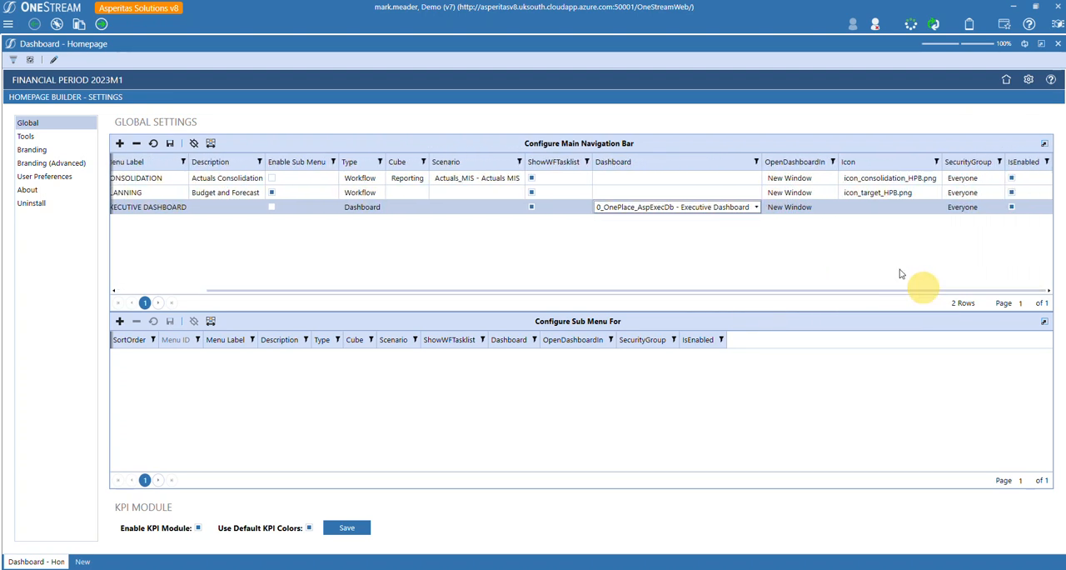
pyautogui.click(795, 210)
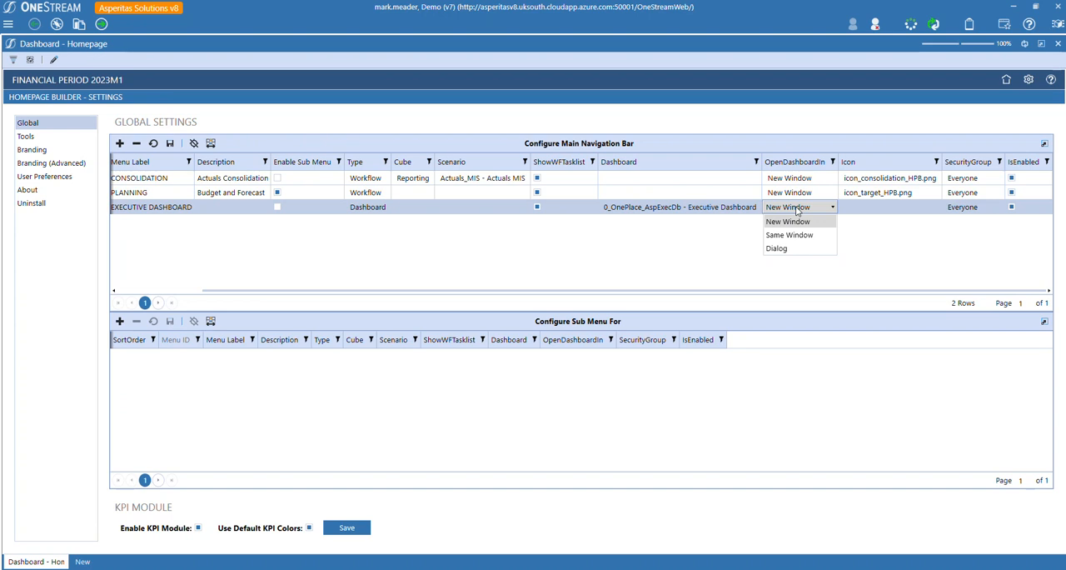
pyautogui.click(778, 248)
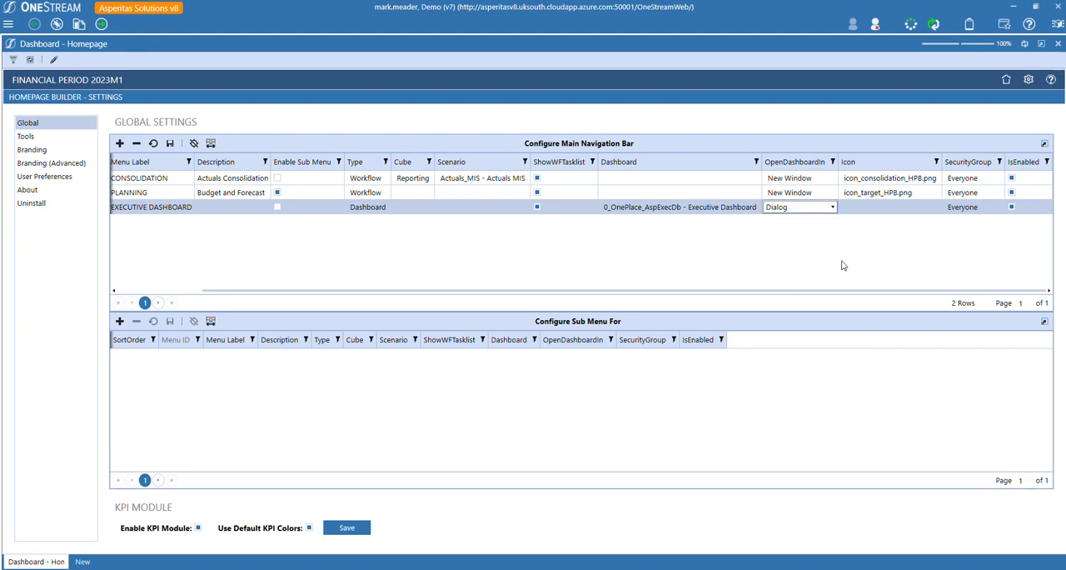
pyautogui.click(903, 209)
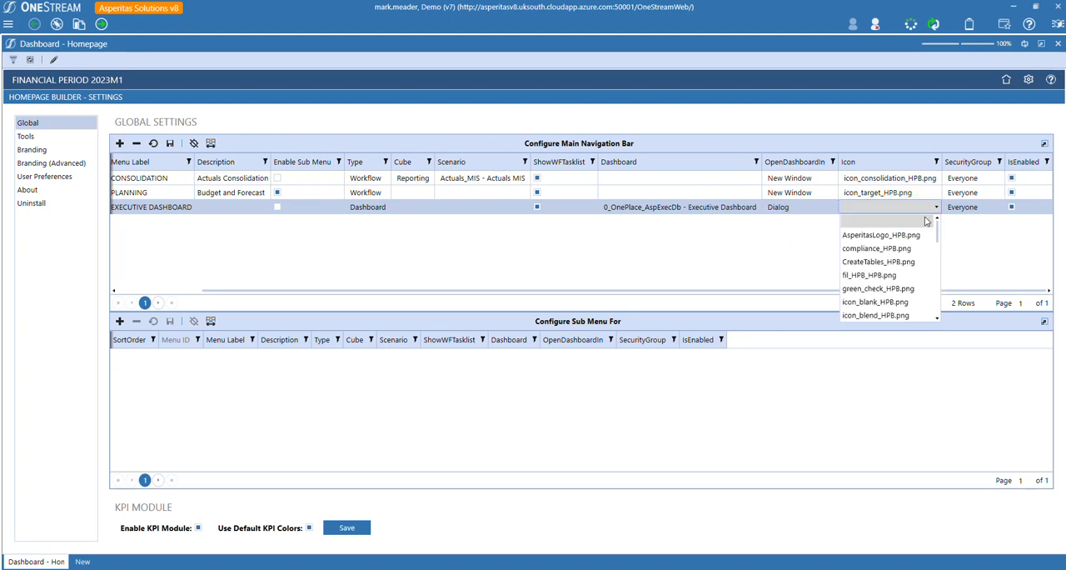
pyautogui.scroll(-2, 908, 240)
pyautogui.scroll(3, 908, 241)
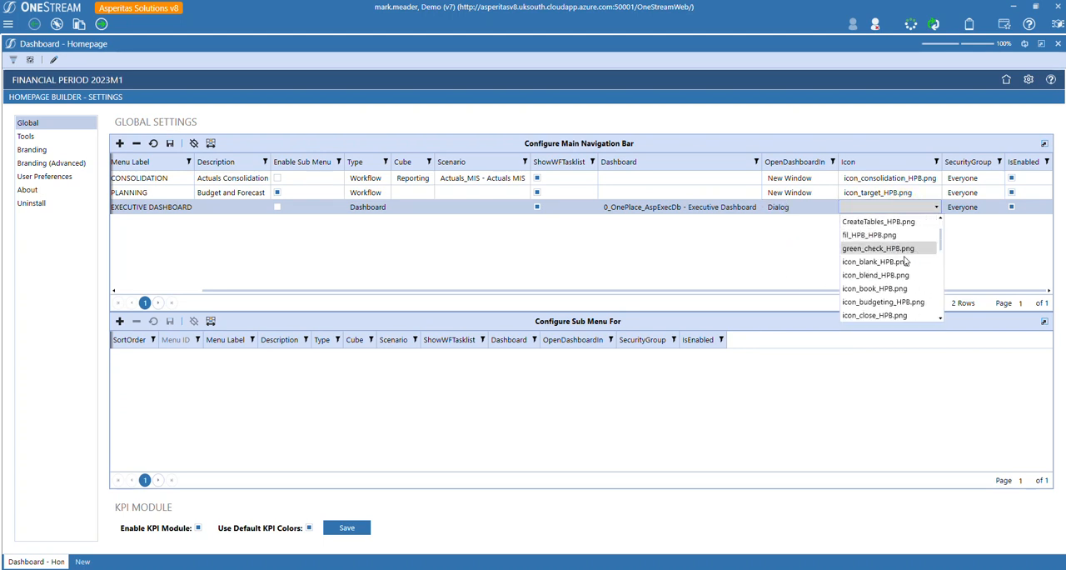
pyautogui.scroll(-3, 898, 299)
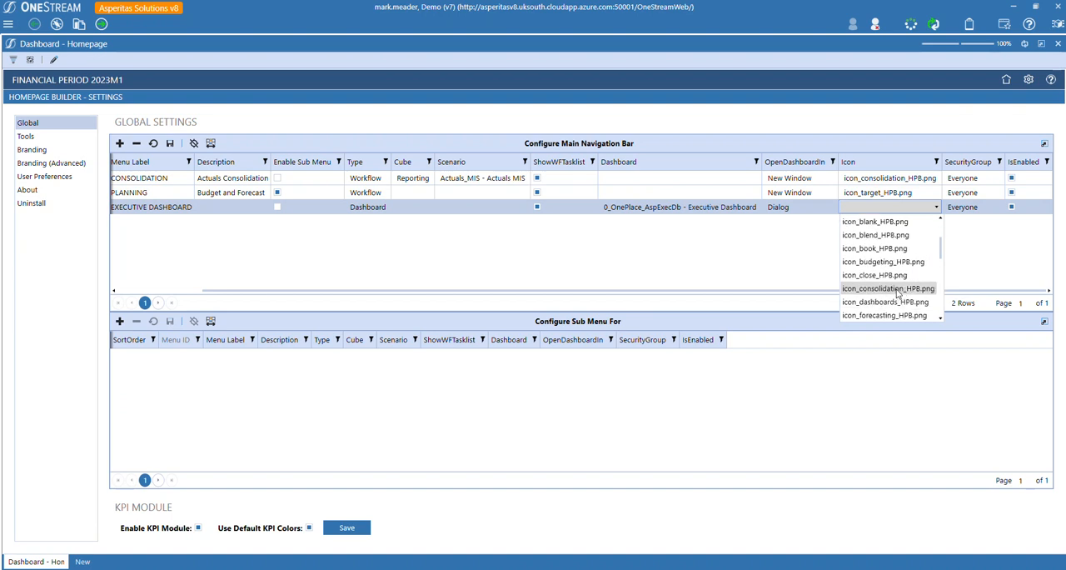
pyautogui.click(886, 302)
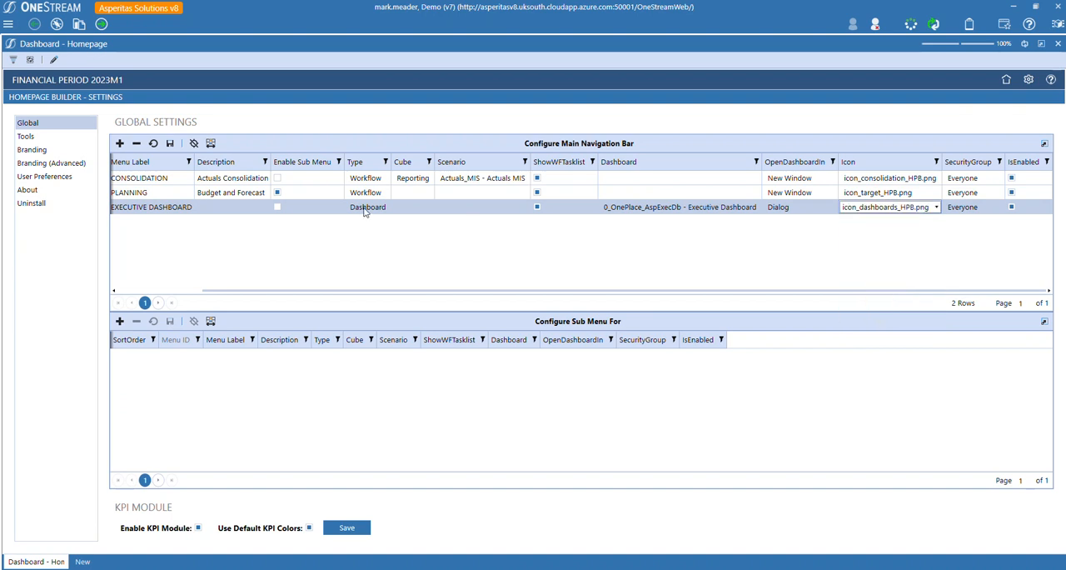
pyautogui.click(172, 144)
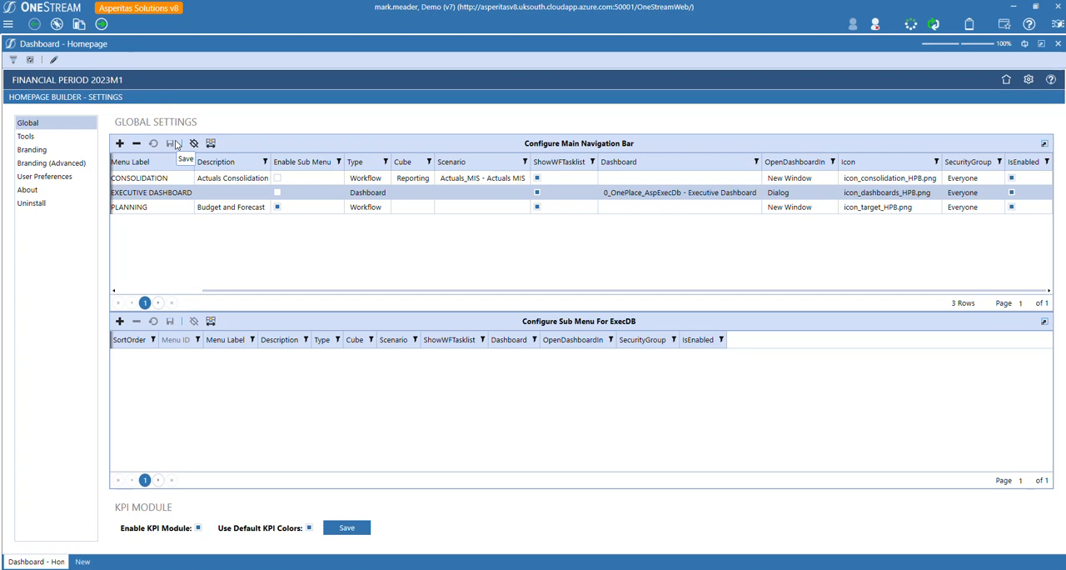
# Open the home page and test the Consolidation menu by opening UK Entity 1's EBITDA & Balance Sheet workflow task and closing it.
pyautogui.click(1006, 80)
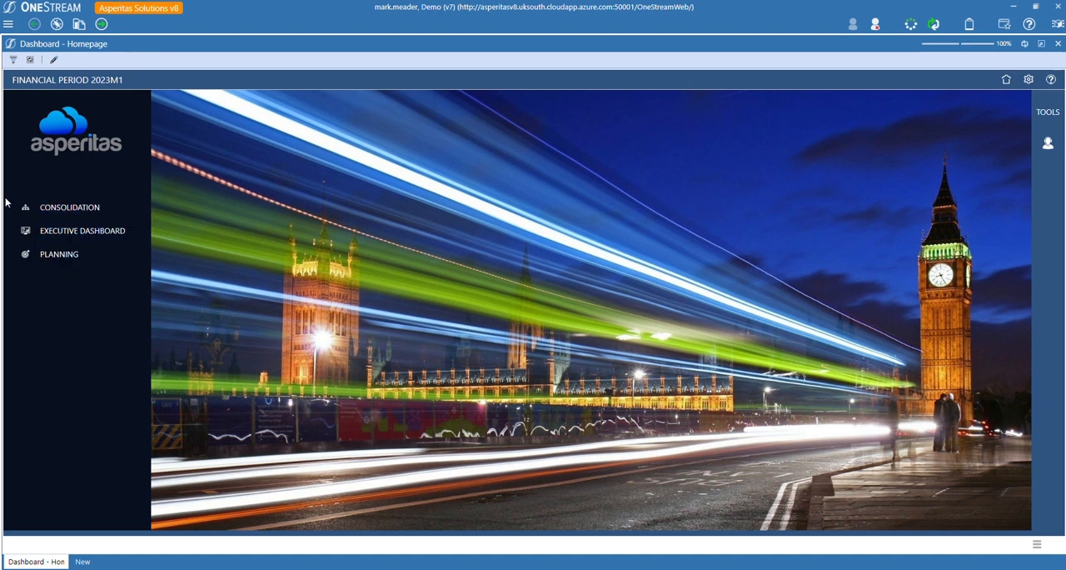
pyautogui.click(69, 210)
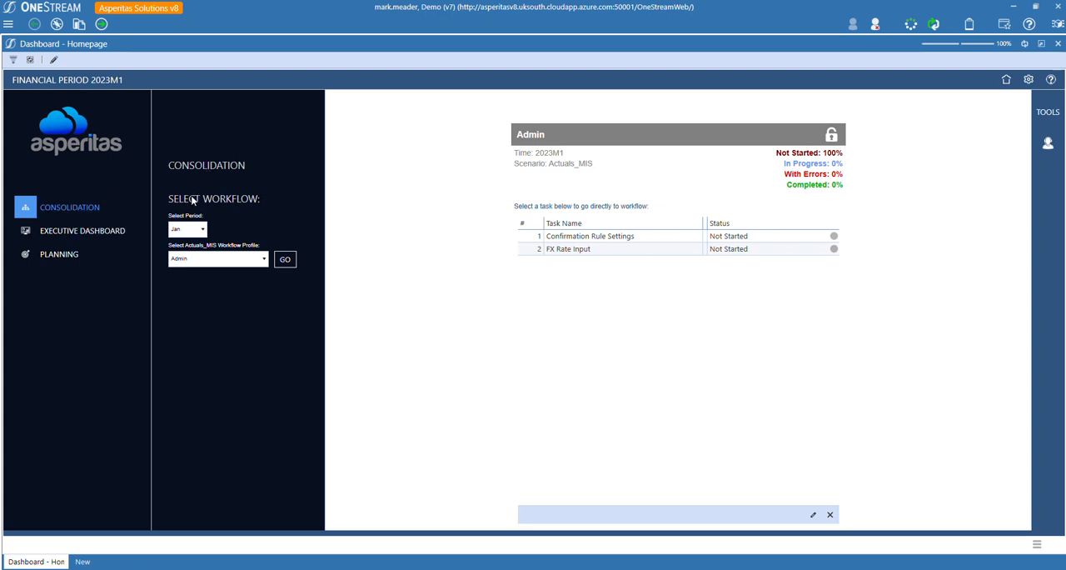
pyautogui.click(205, 261)
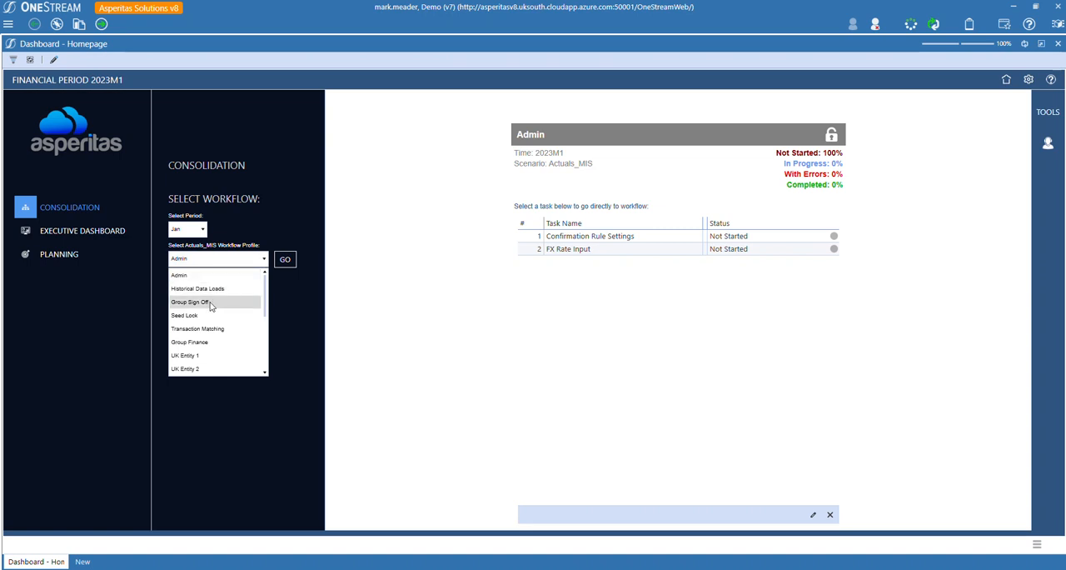
pyautogui.click(184, 358)
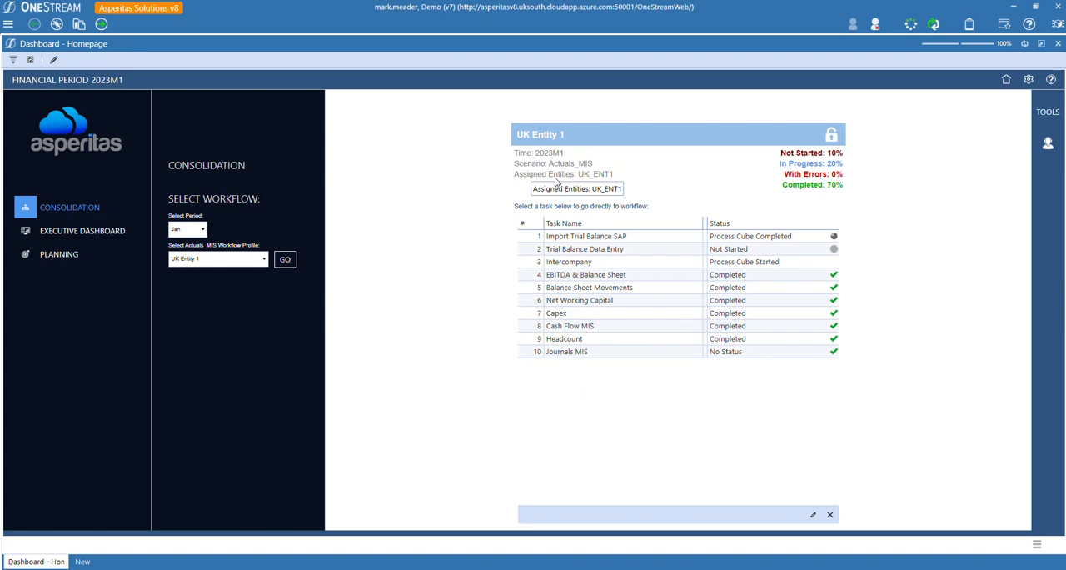
pyautogui.click(559, 279)
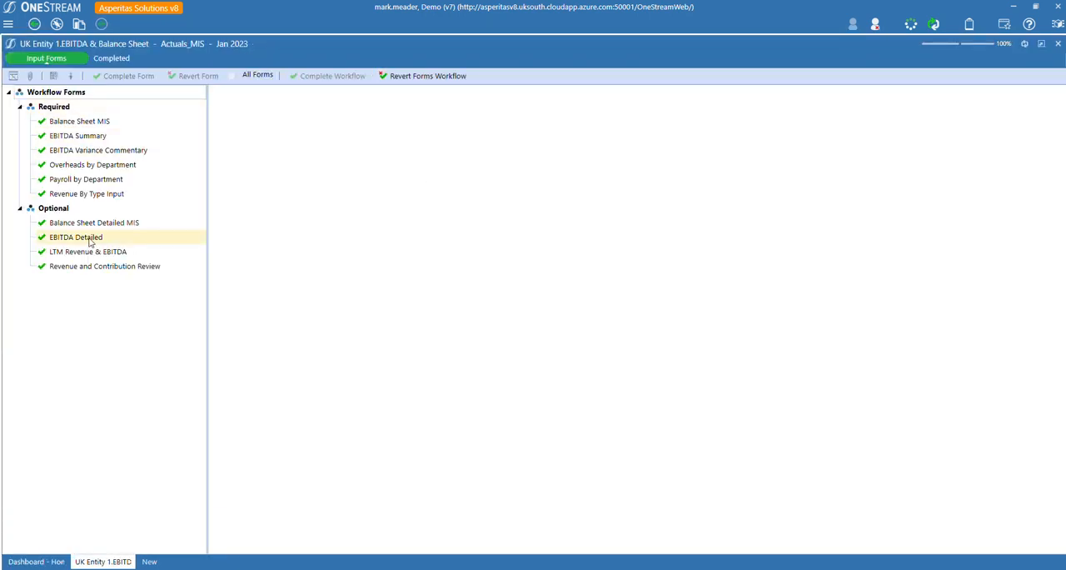
pyautogui.click(1058, 44)
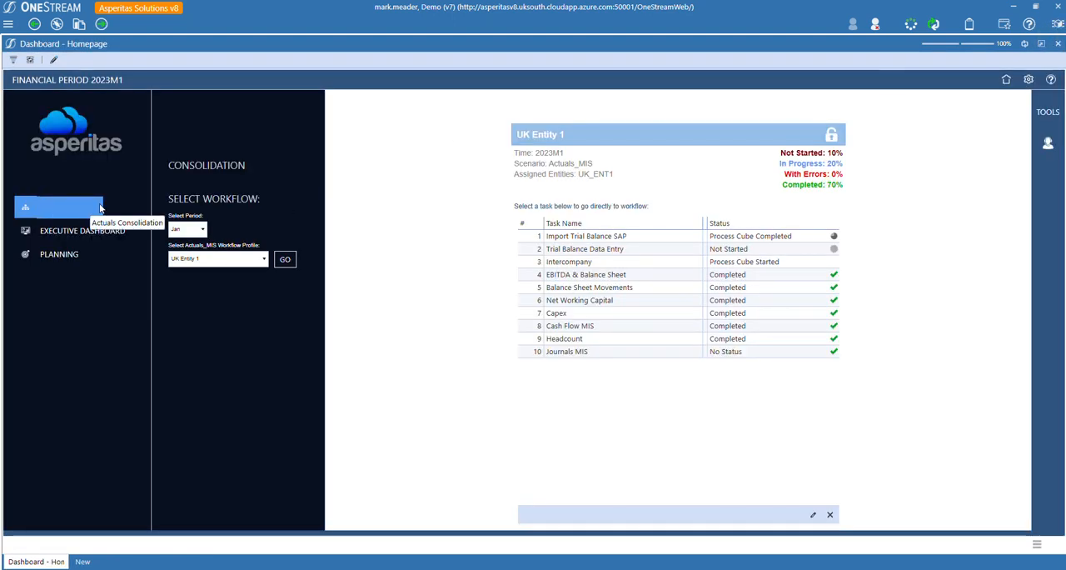
# Test the Planning menu by launching the UK Entity 1 Budget workflow from the Budget sub menu and closing its tab.
pyautogui.click(56, 261)
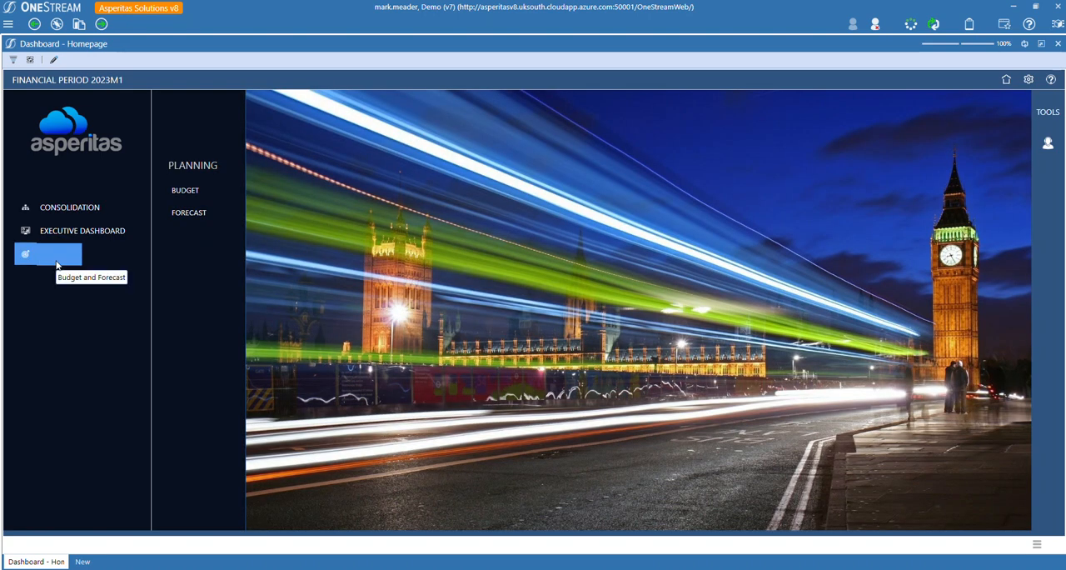
pyautogui.click(195, 215)
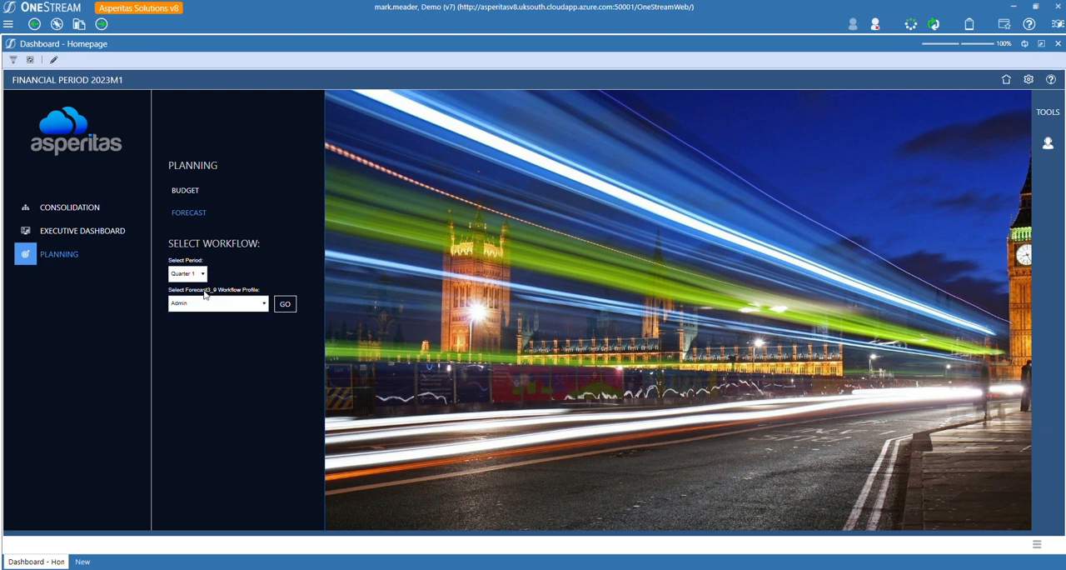
pyautogui.click(191, 190)
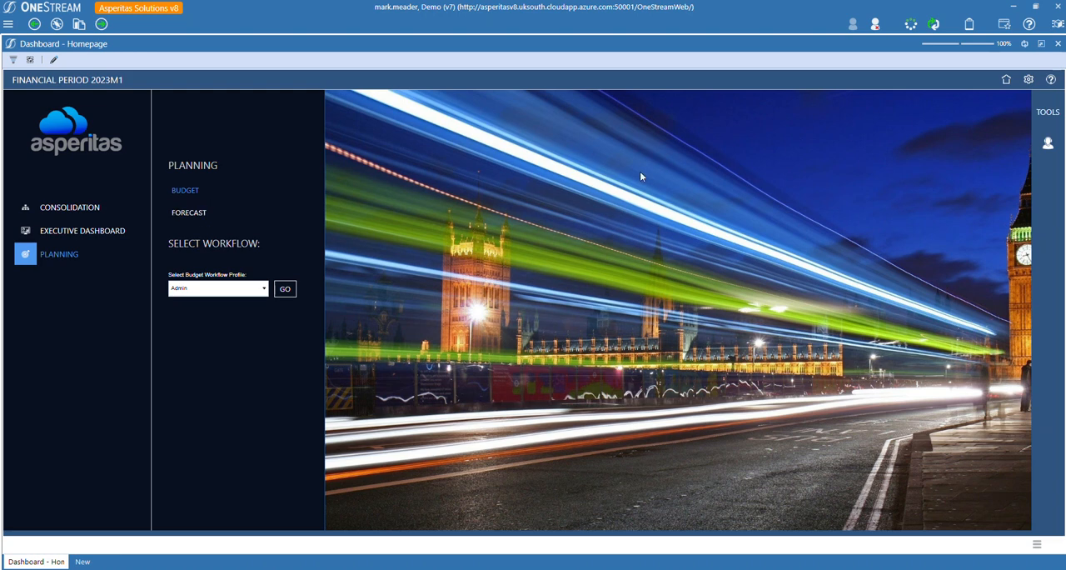
pyautogui.click(218, 288)
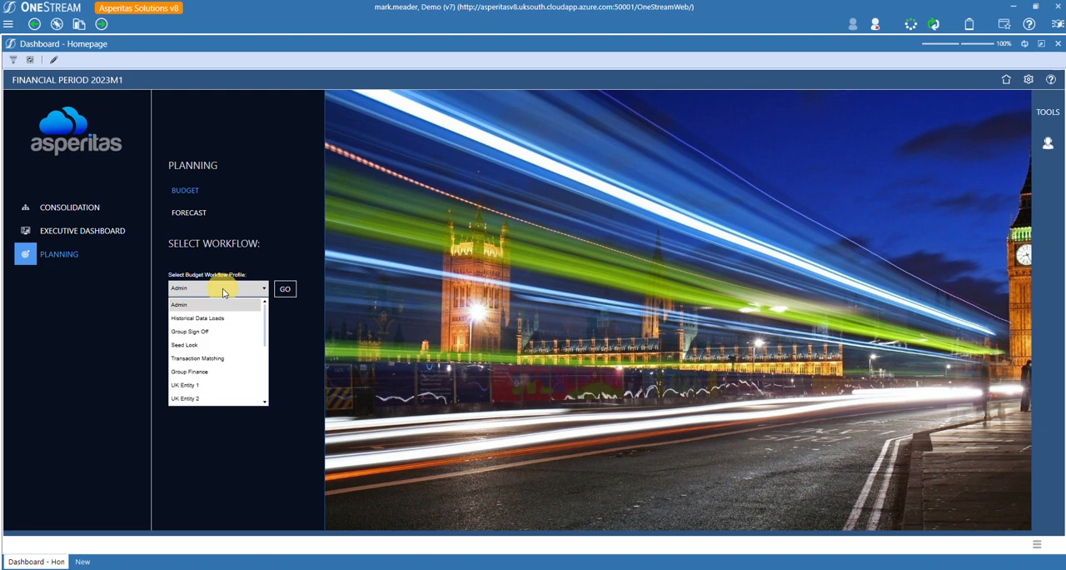
pyautogui.click(207, 384)
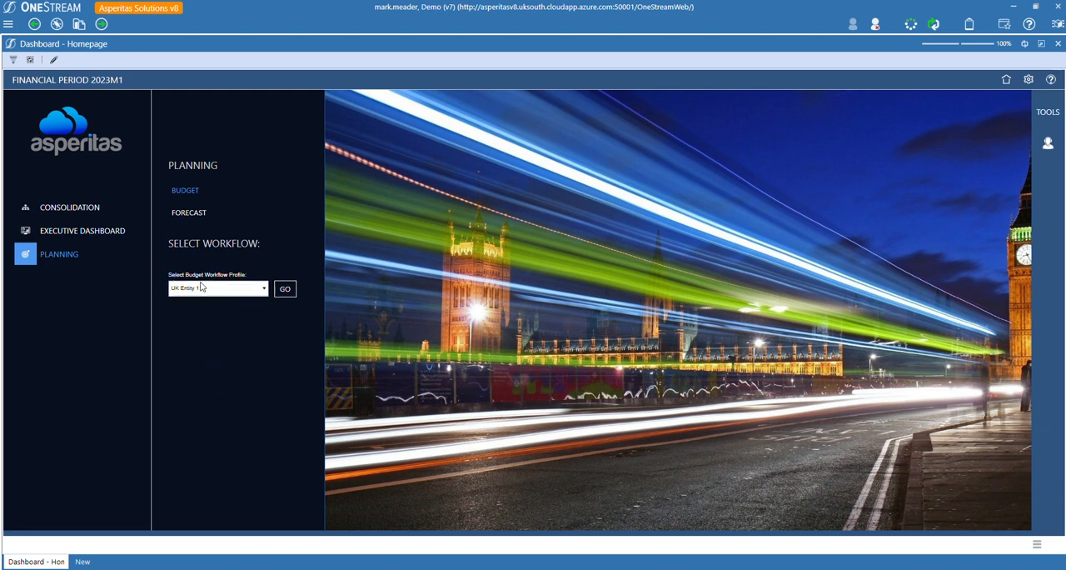
pyautogui.click(286, 291)
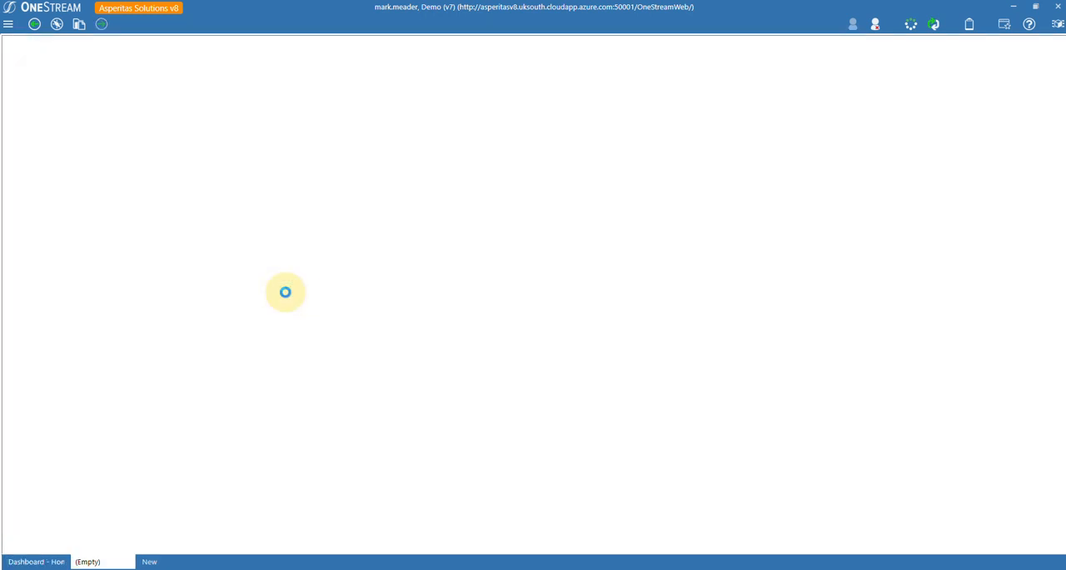
pyautogui.click(8, 26)
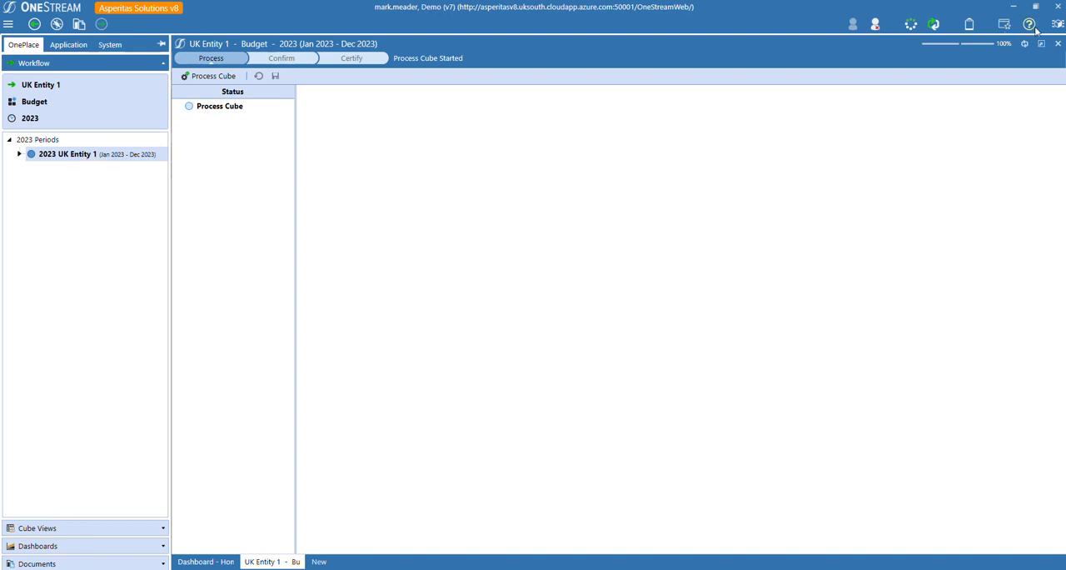
pyautogui.click(1056, 44)
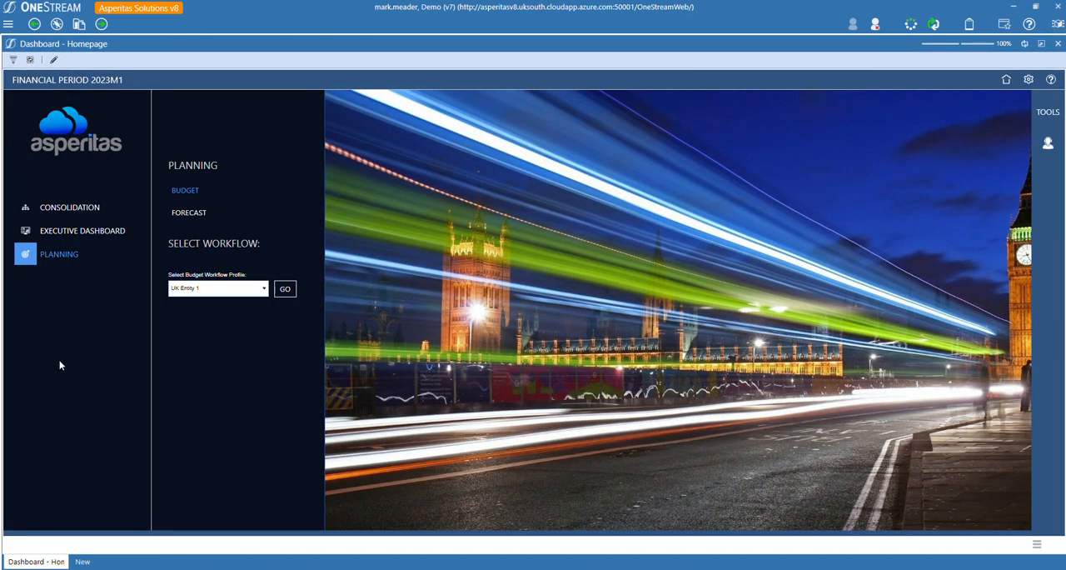
# Open the Executive Dashboard entry, view its dialog maximized, and close it.
pyautogui.click(72, 235)
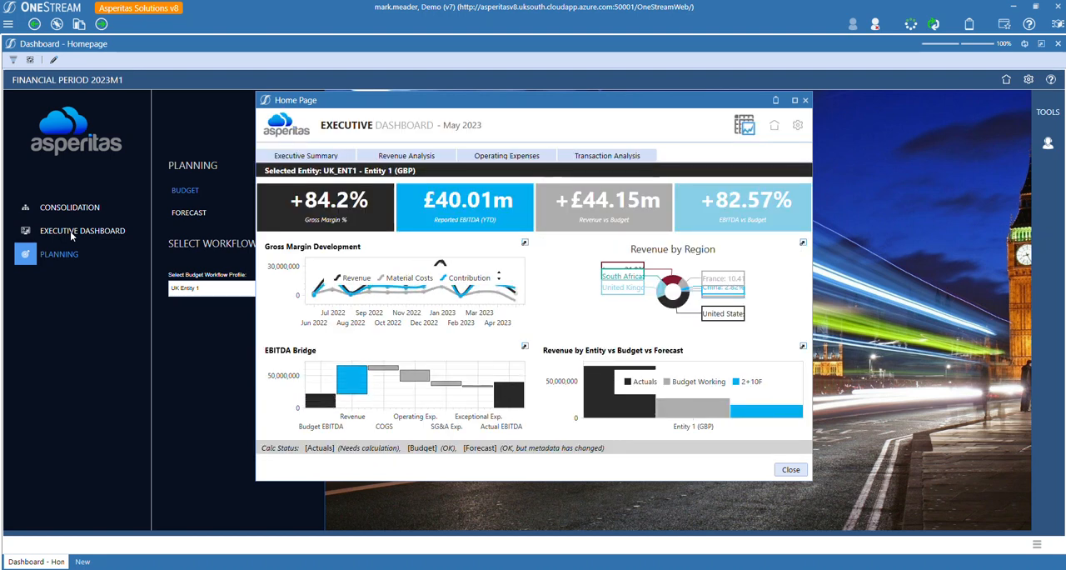
pyautogui.click(795, 100)
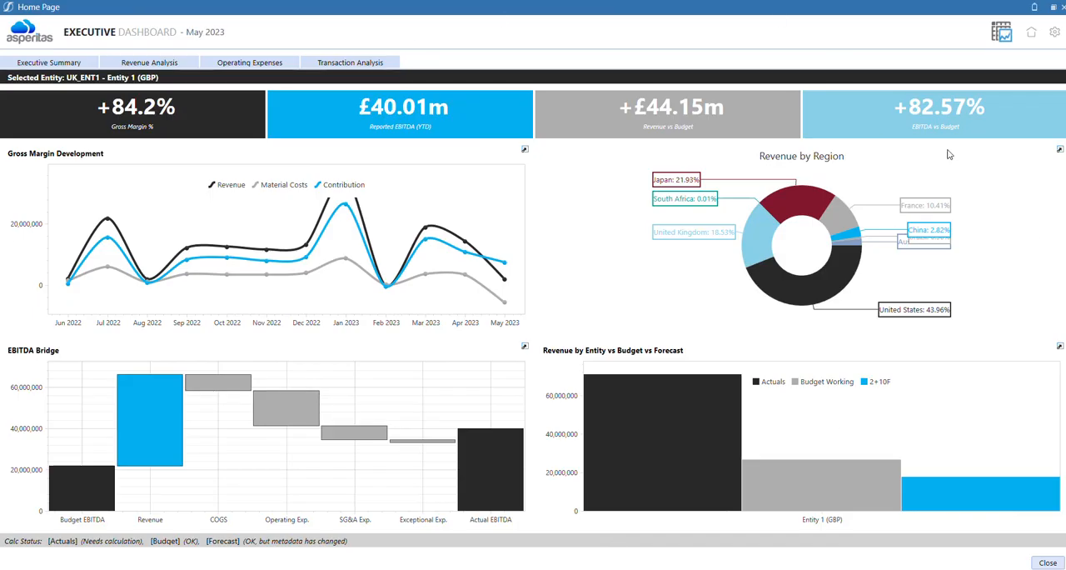
pyautogui.click(1047, 563)
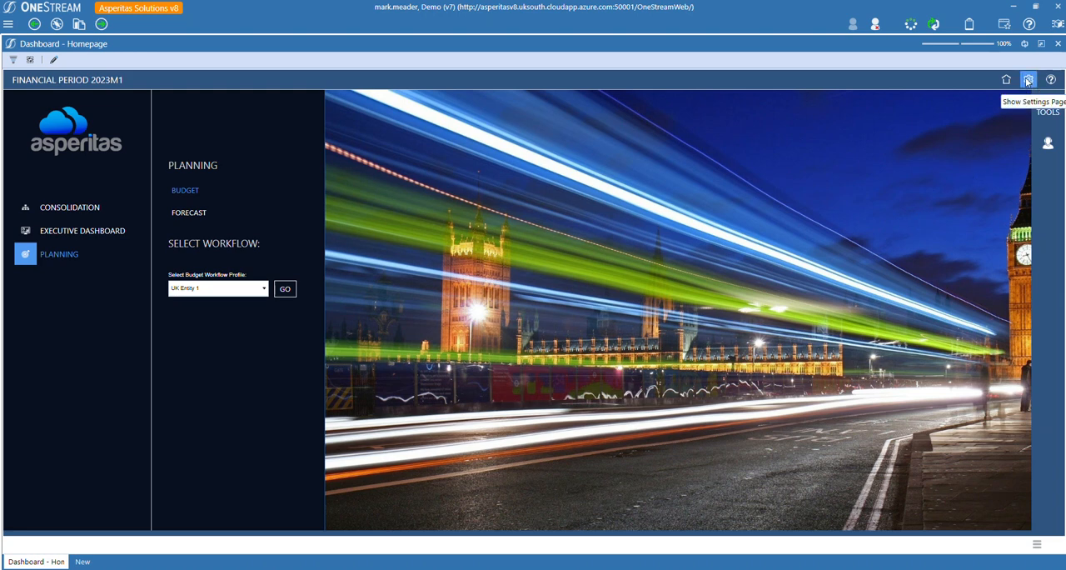
# On the settings page, set the sort order to 10 for the Plan row and 20 for the ExecDB row, and save the navigation bar.
pyautogui.click(1028, 79)
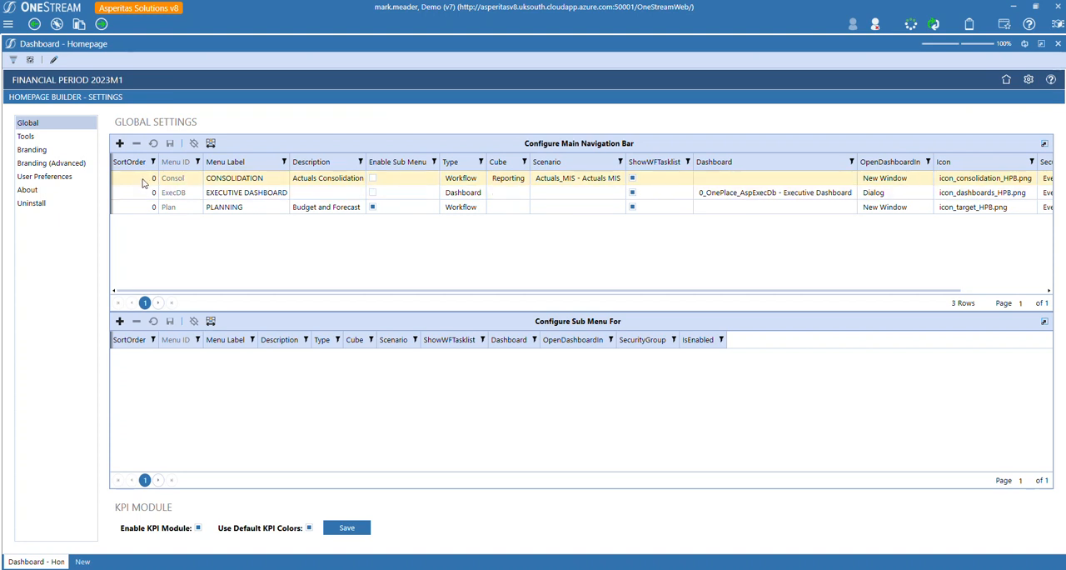
pyautogui.click(140, 205)
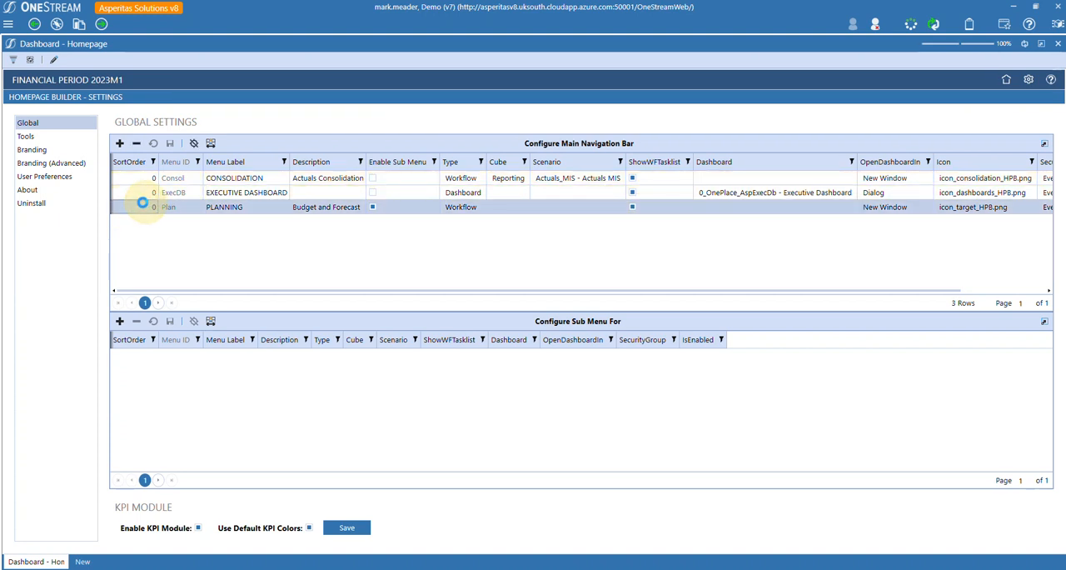
pyautogui.write('10')
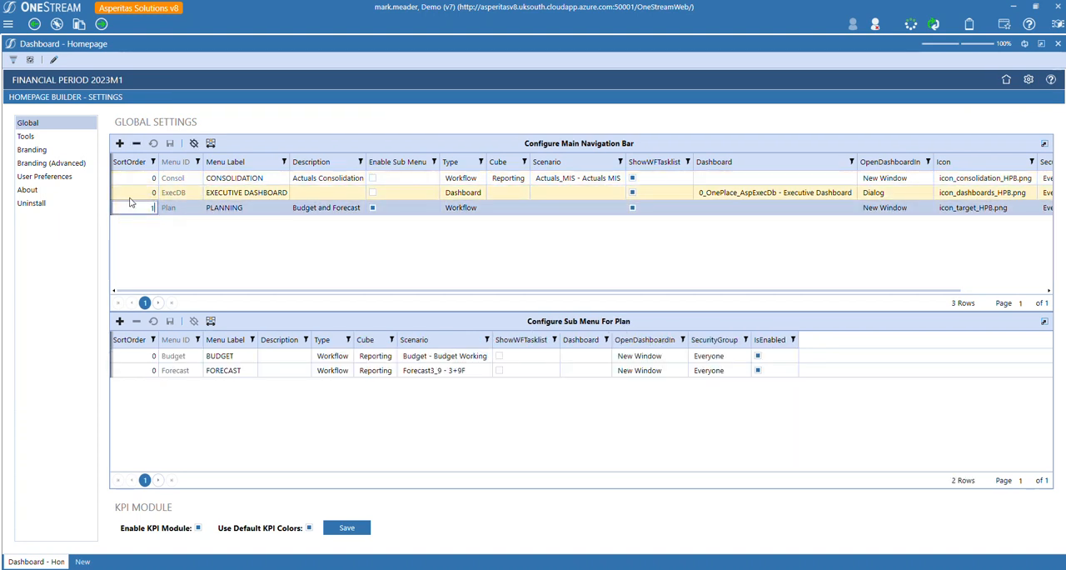
pyautogui.press('Return')
pyautogui.click(126, 198)
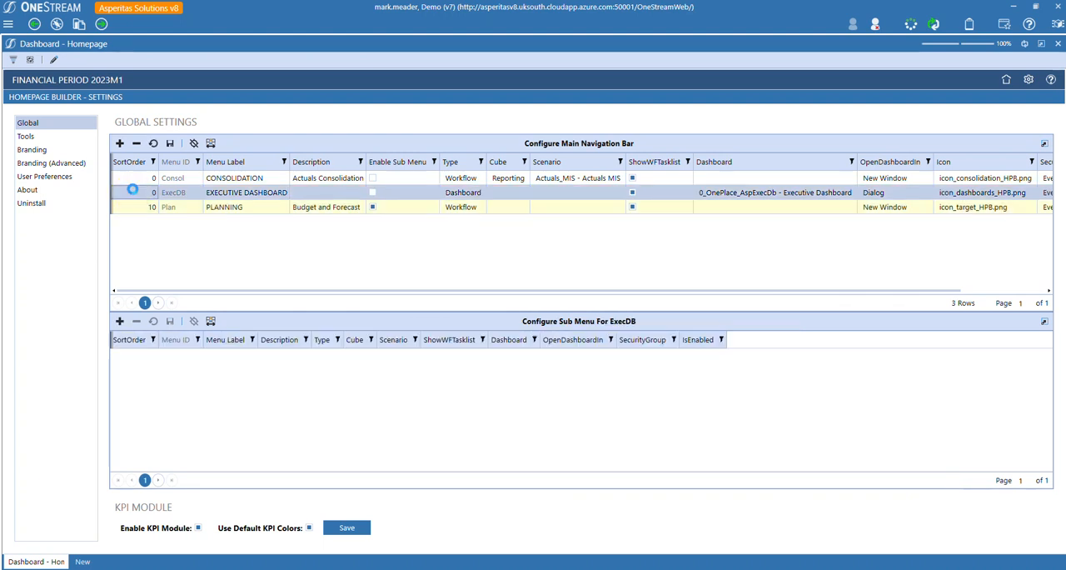
pyautogui.click(133, 190)
pyautogui.write('20')
pyautogui.press('Return')
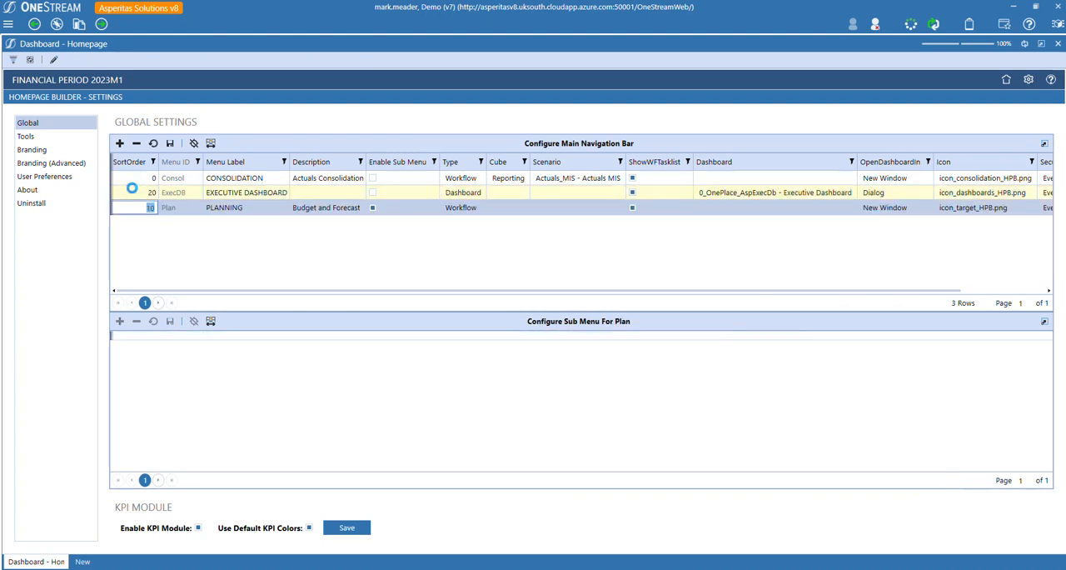
pyautogui.click(171, 144)
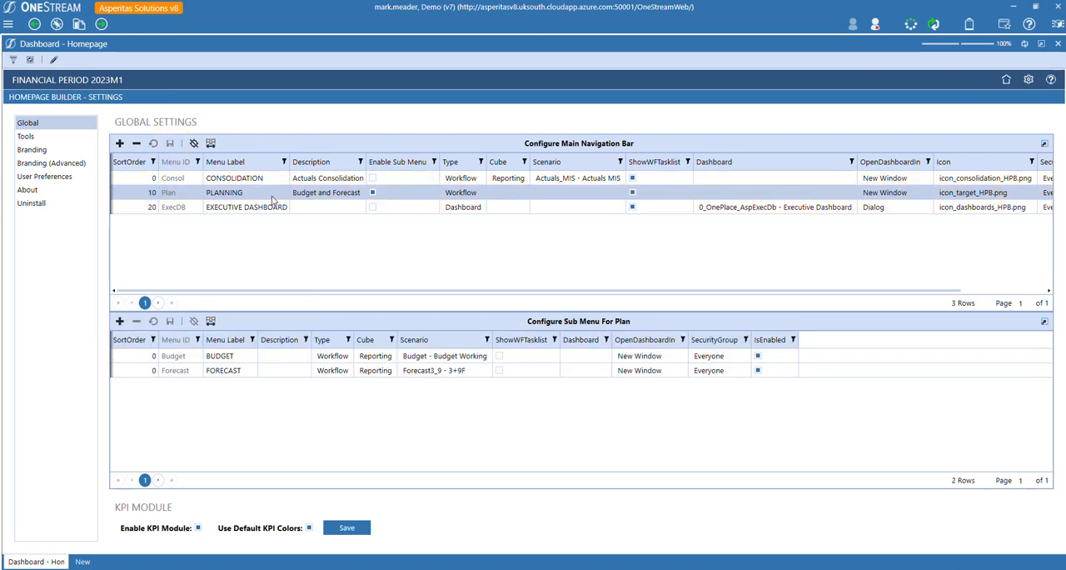
pyautogui.click(1006, 78)
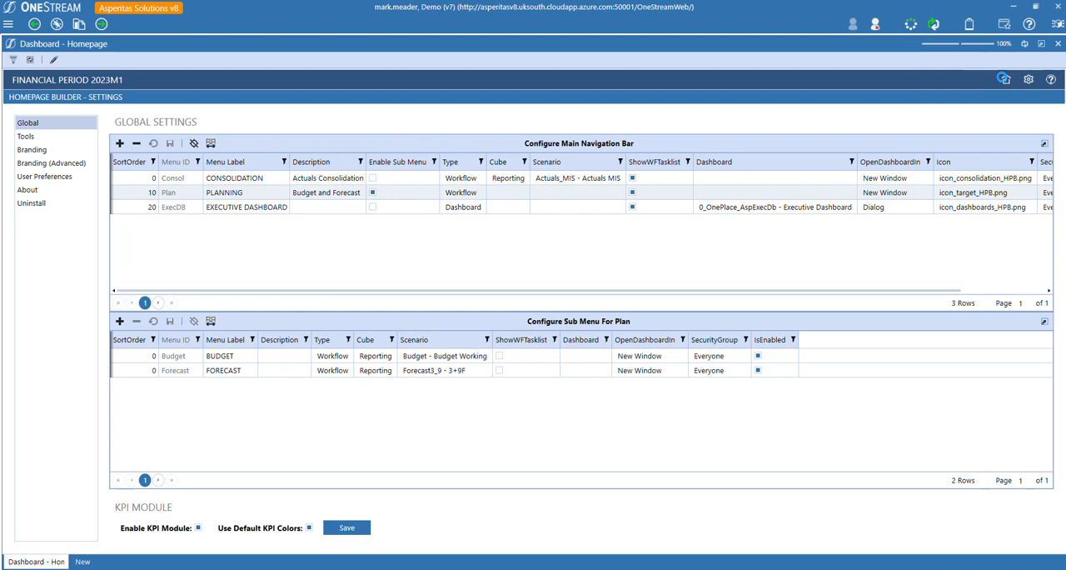